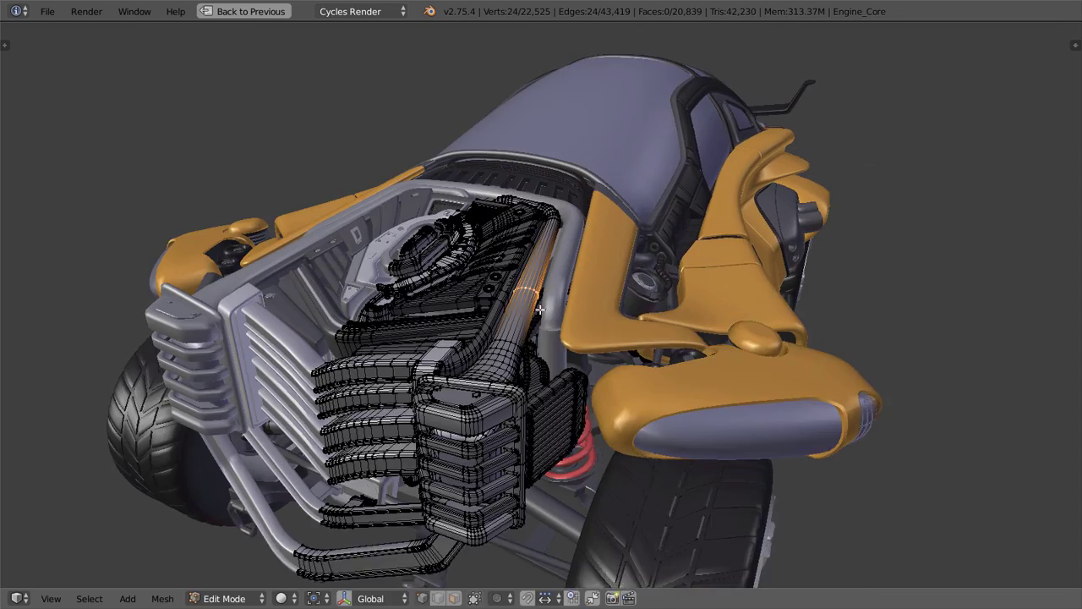
- Slide the selected engine edge loop and leave Edit Mode
key(g)
key(g)
click(513, 341)
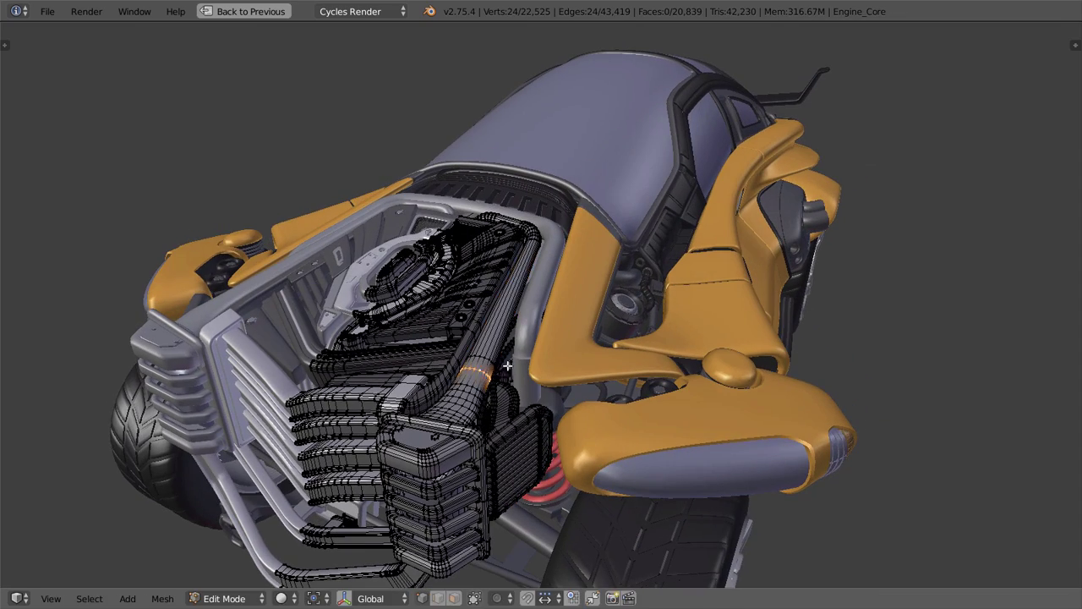
scroll(510, 295, down, 5)
key(Tab)
- Inspect the front wheel tire in Edit Mode, then view the New_Orange_For_Comp node tree
middle_drag(510, 295, 560, 366)
right_click(559, 365)
key(Tab)
scroll(560, 365, up, 5)
key(Tab)
scroll(626, 327, down, 5)
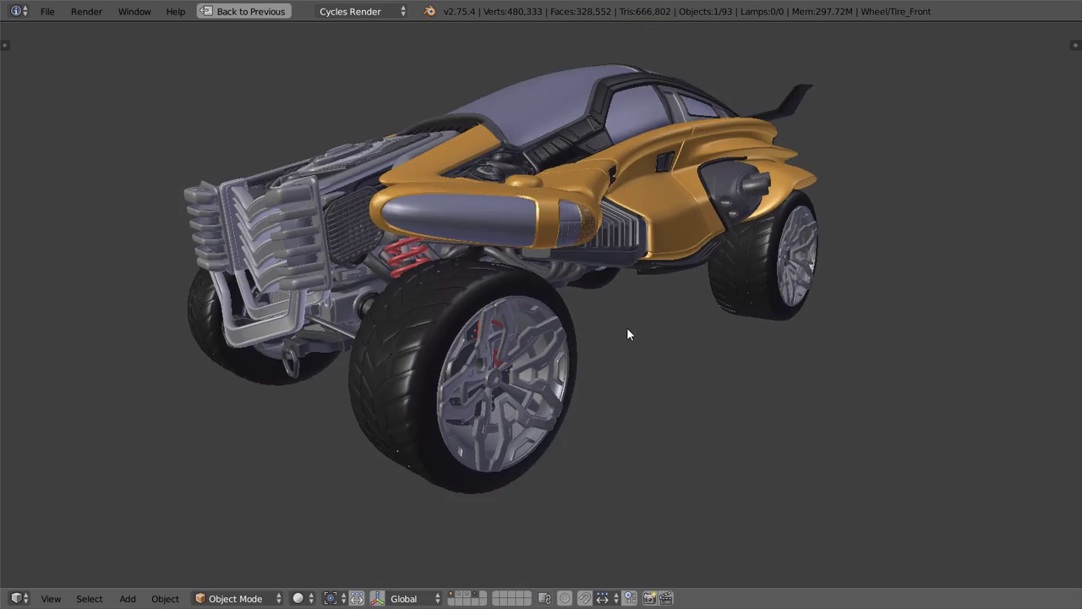
middle_drag(626, 327, 490, 360)
key(ctrl+Up)
key(ctrl+Up)
middle_drag(574, 310, 523, 335)
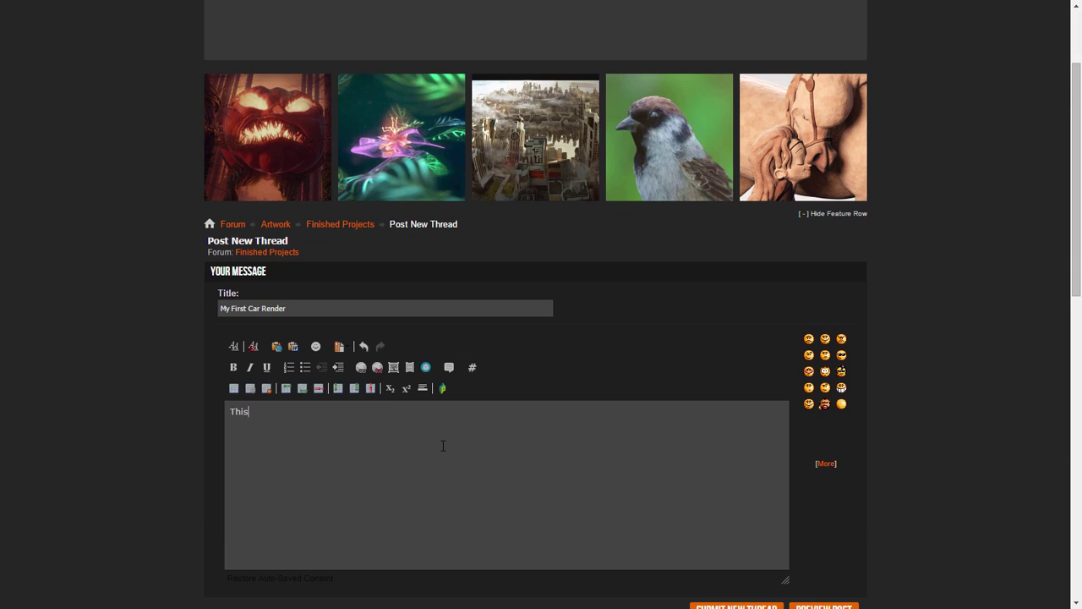
- Write the post body: 'is my first car render. Created with Blender. Rendered with Cycles.'
text(is my first car render. Created with Blender. Rendered with Cycles.)
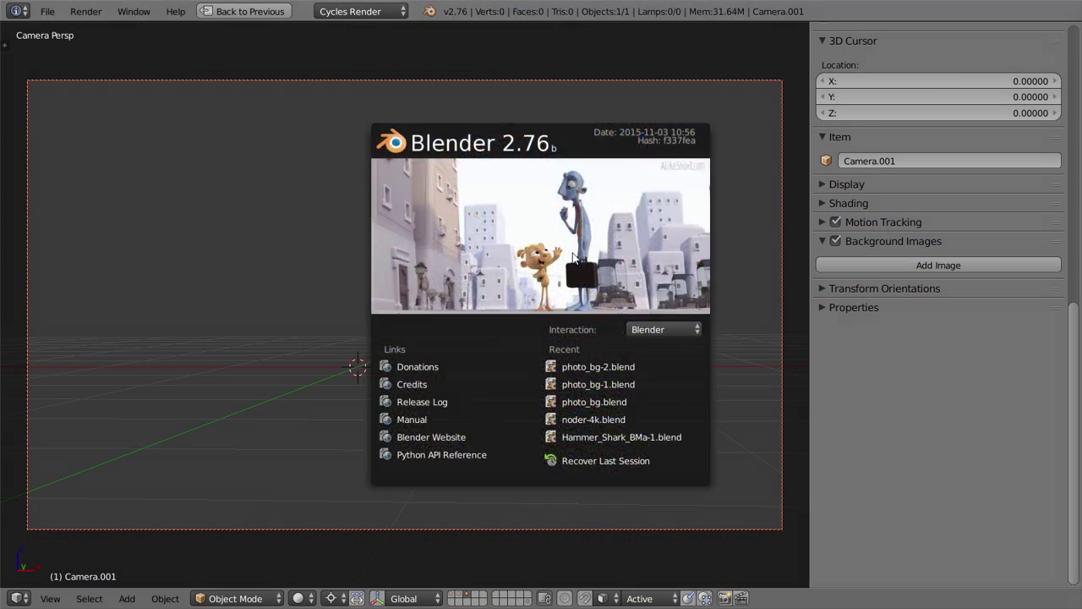
- Load road-690585_1920.jpg as the camera view's background image
click(788, 269)
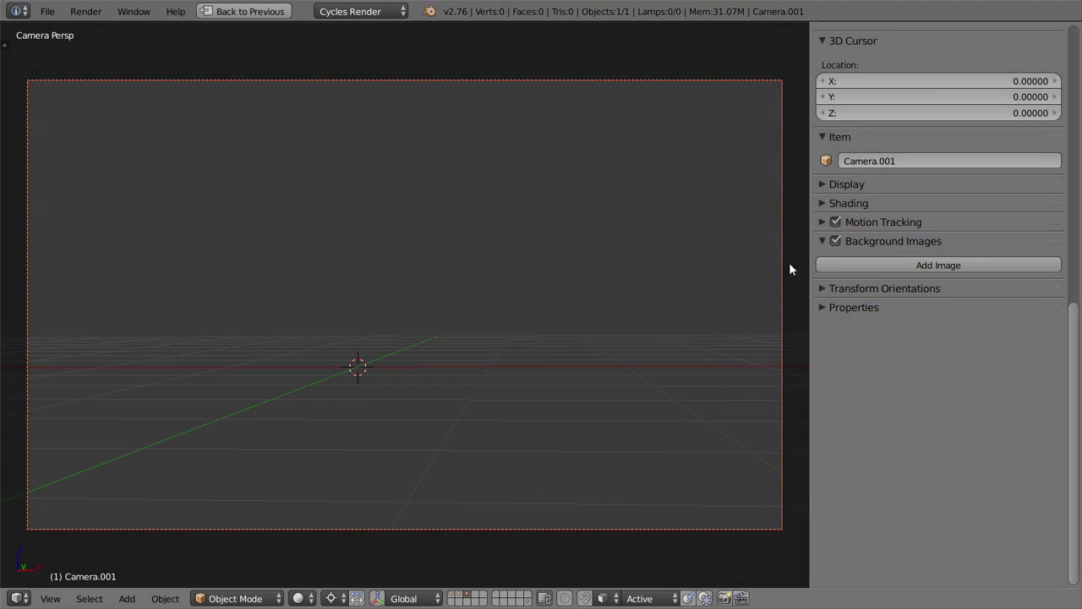
click(871, 265)
click(947, 358)
click(293, 201)
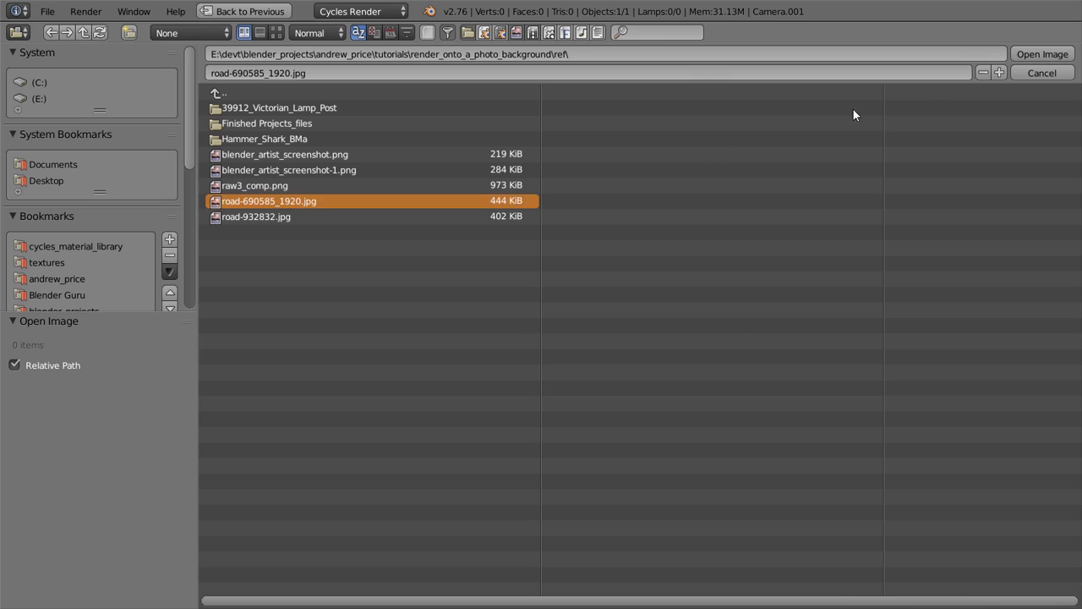
click(1023, 53)
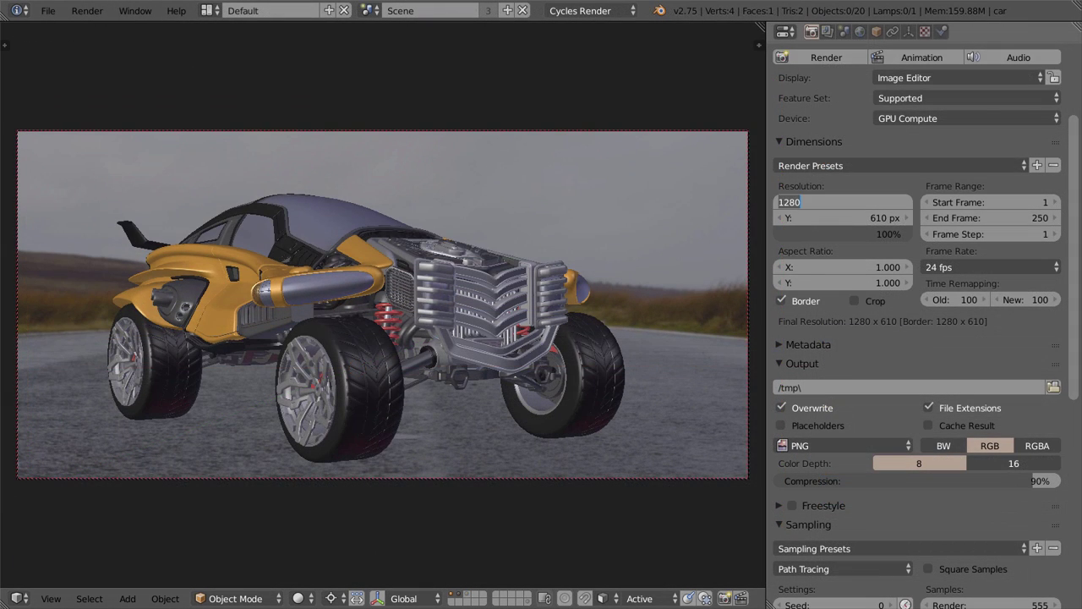
- Set the render resolution to 1920 x 1142
click(860, 203)
text(19)
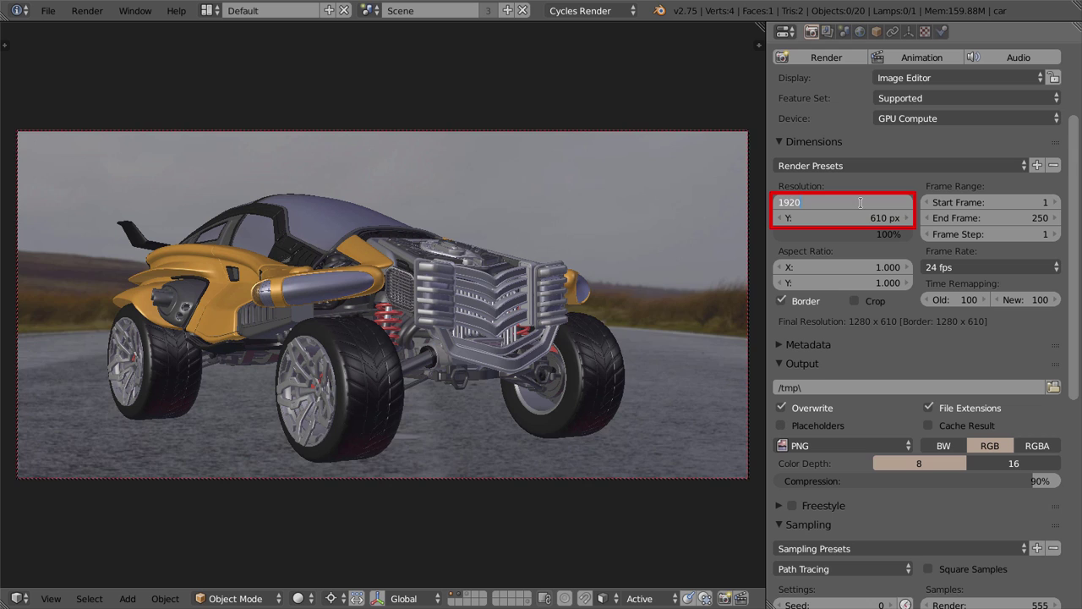
text(20)
key(Return)
click(860, 218)
text(1142)
key(Return)
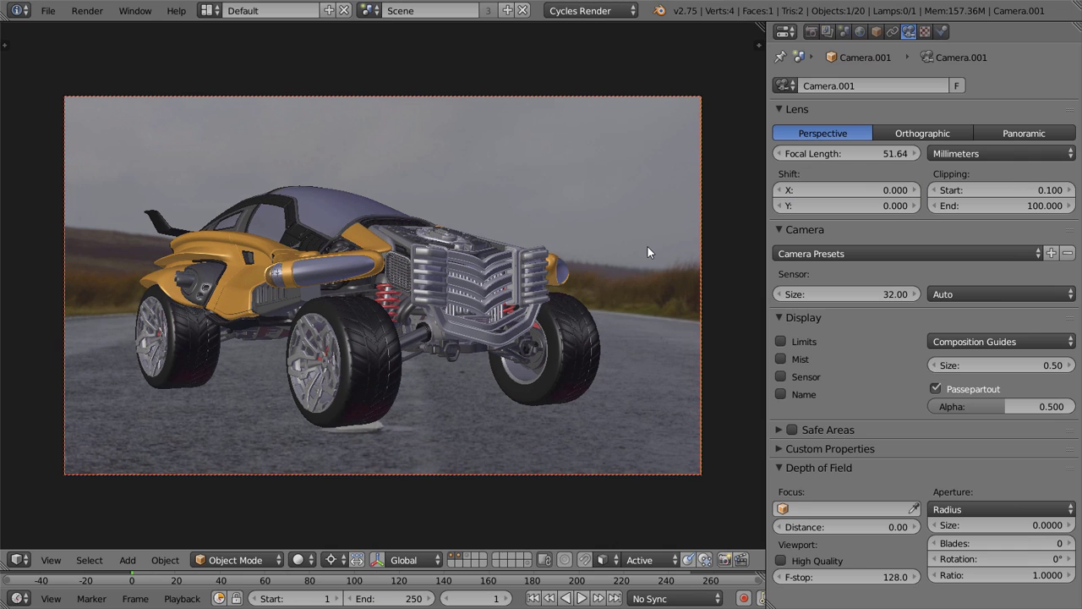
- Move and rotate the camera and raise its focal length to frame the car on the road
key(g)
click(620, 284)
key(r)
key(r)
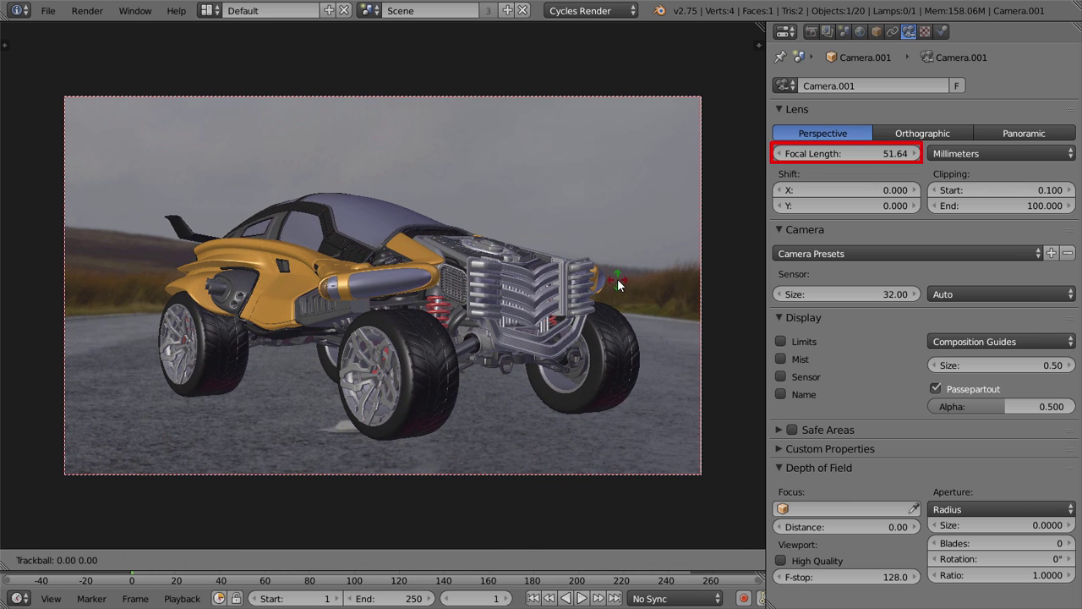
click(730, 205)
mouse_move(833, 153)
mouse_down()
mouse_move(865, 153)
mouse_move(824, 161)
mouse_up()
key(g)
click(667, 193)
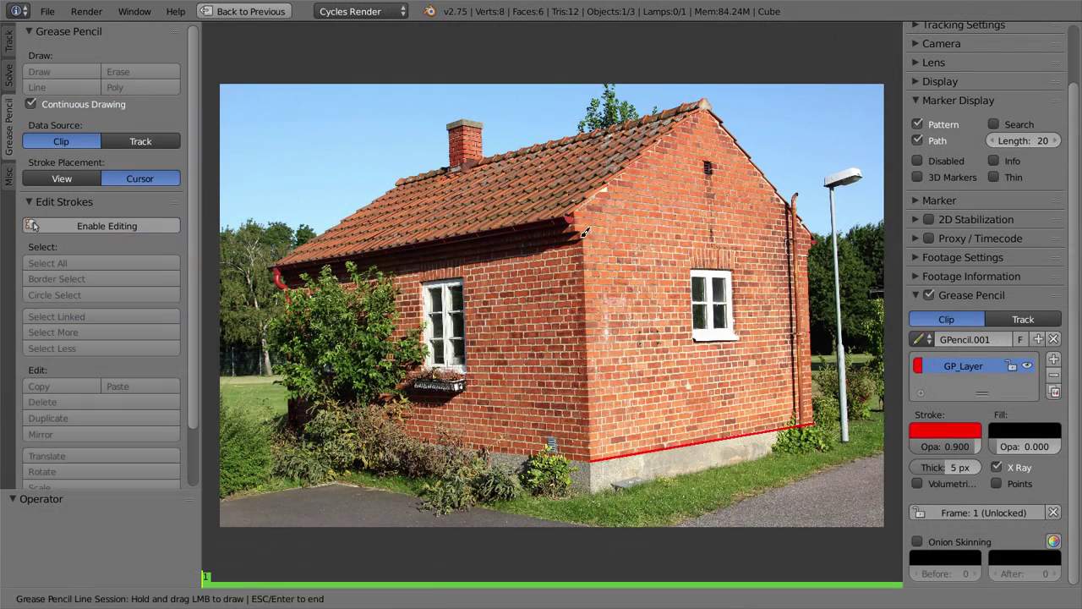
- Draw a red roof-edge guide and three blue vertical guides along the house corners
drag(572, 233, 813, 243)
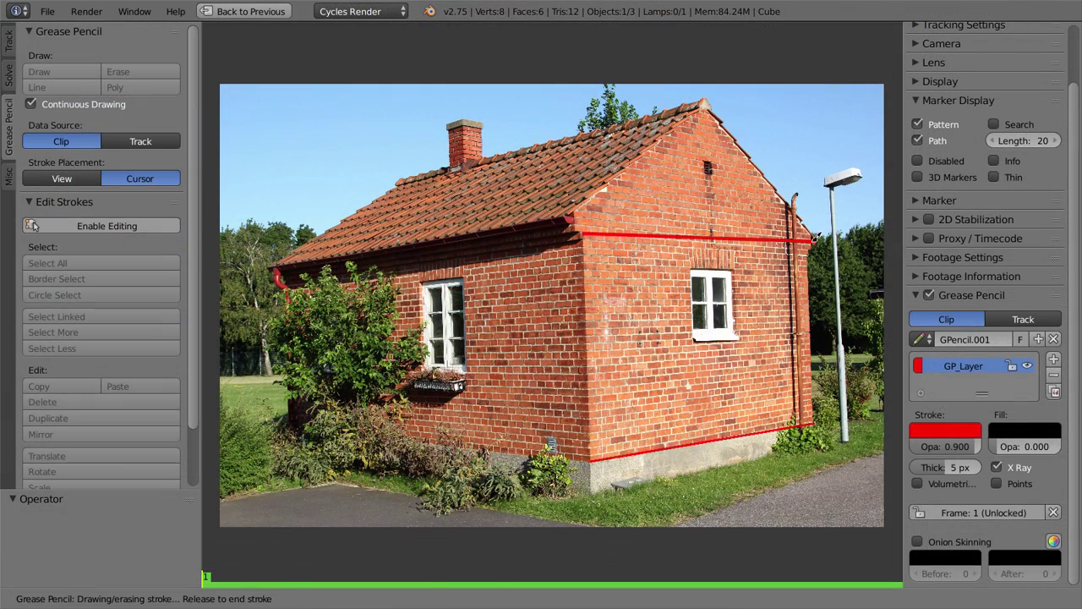
click(1057, 358)
click(945, 479)
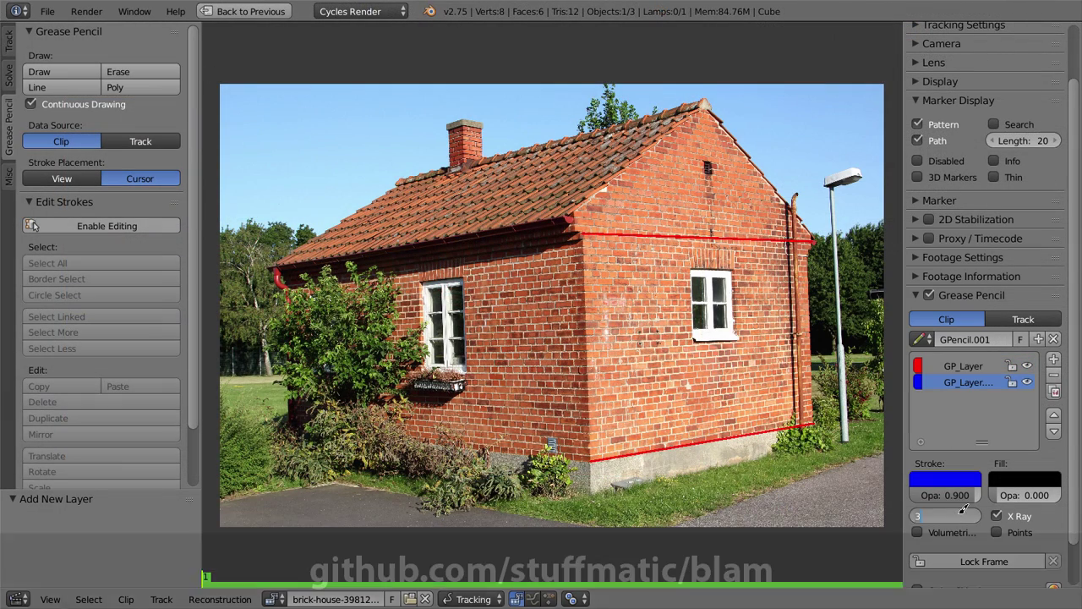
click(74, 87)
drag(582, 234, 590, 493)
drag(808, 242, 812, 445)
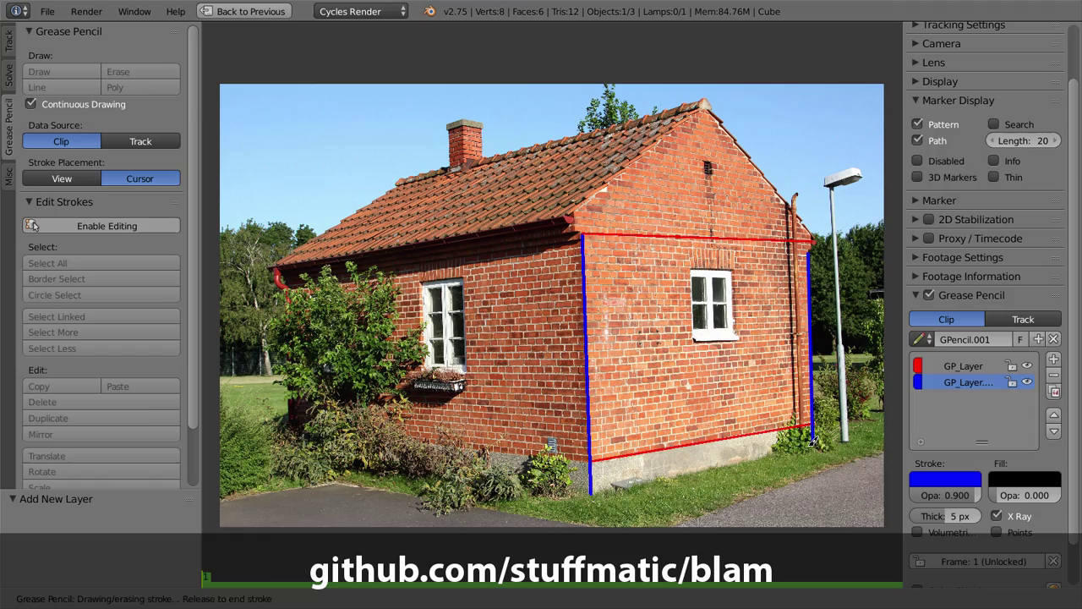
drag(288, 275, 290, 452)
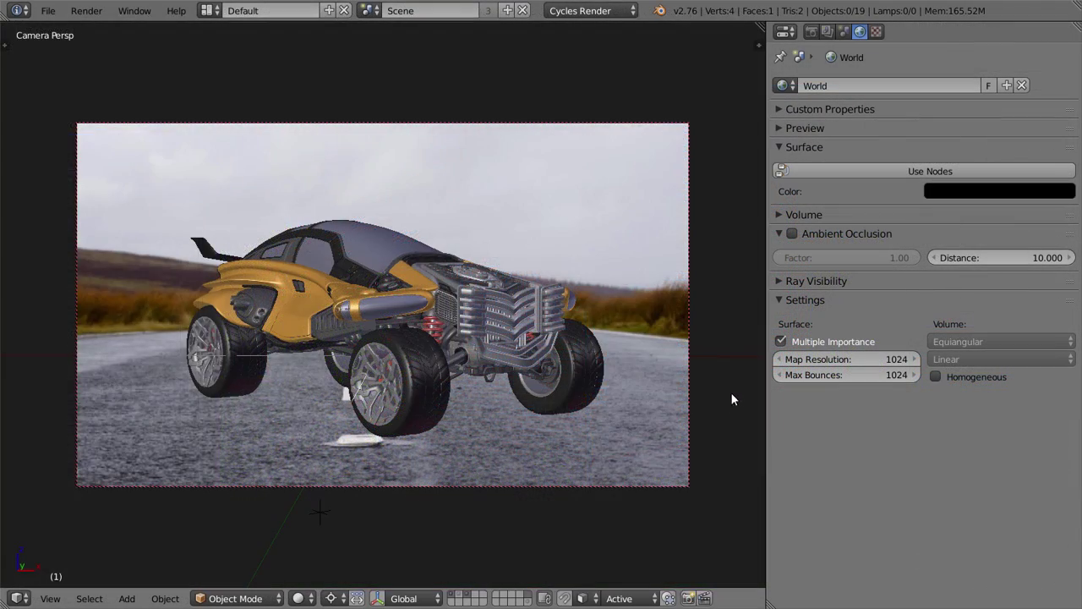
- Add an area light above the car
middle_drag(730, 392, 511, 344)
scroll(512, 344, down, 5)
middle_drag(380, 286, 435, 355)
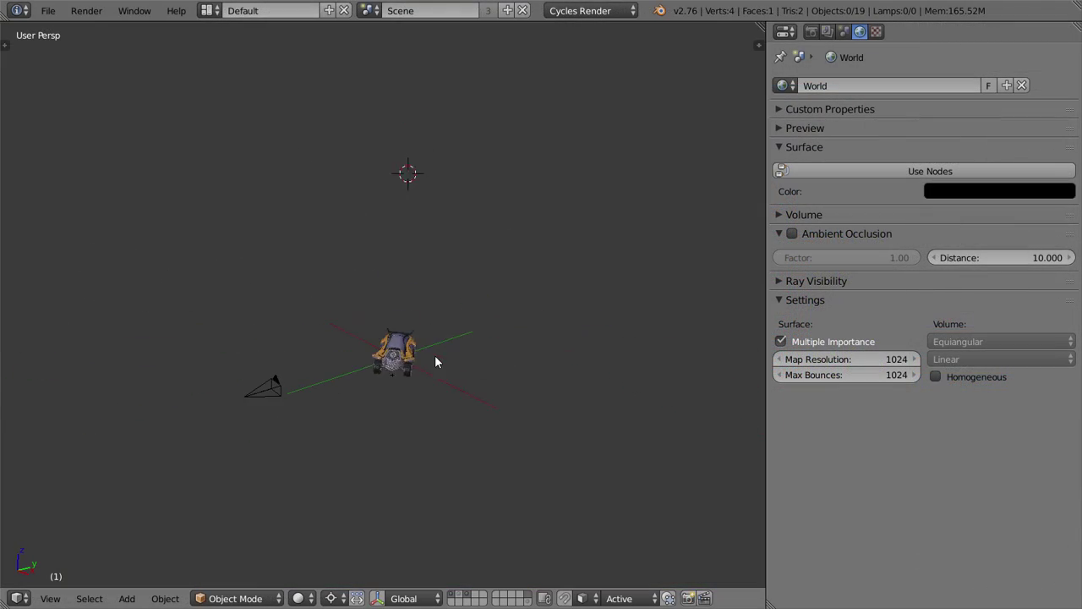
key(shift+a)
mouse_move(434, 357)
click(502, 427)
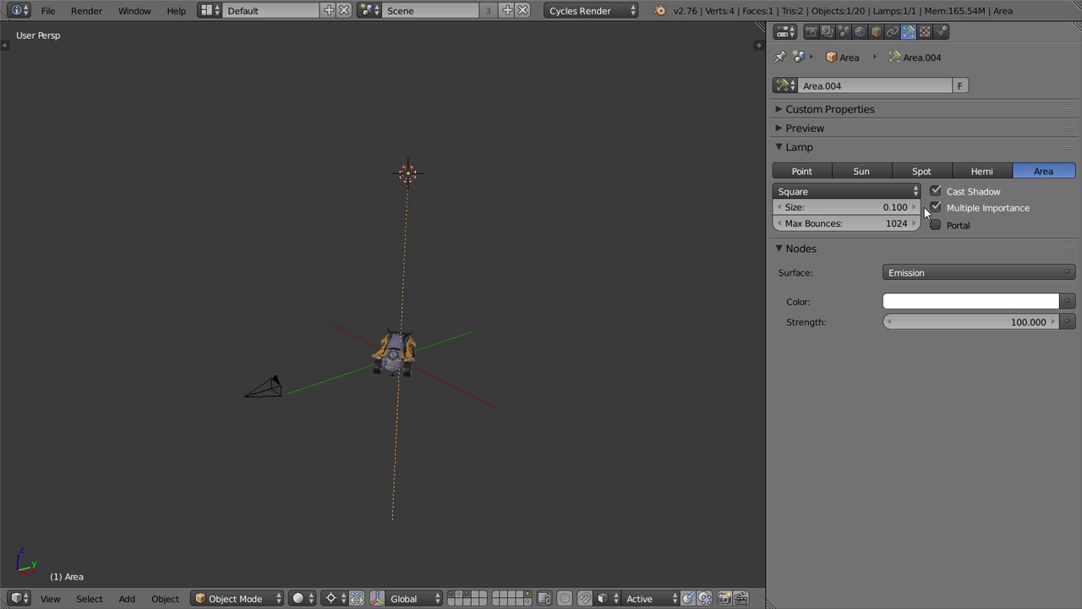
- Make the area light rectangular with size X 35 and Y about 99
click(867, 189)
click(854, 154)
click(869, 207)
text(35)
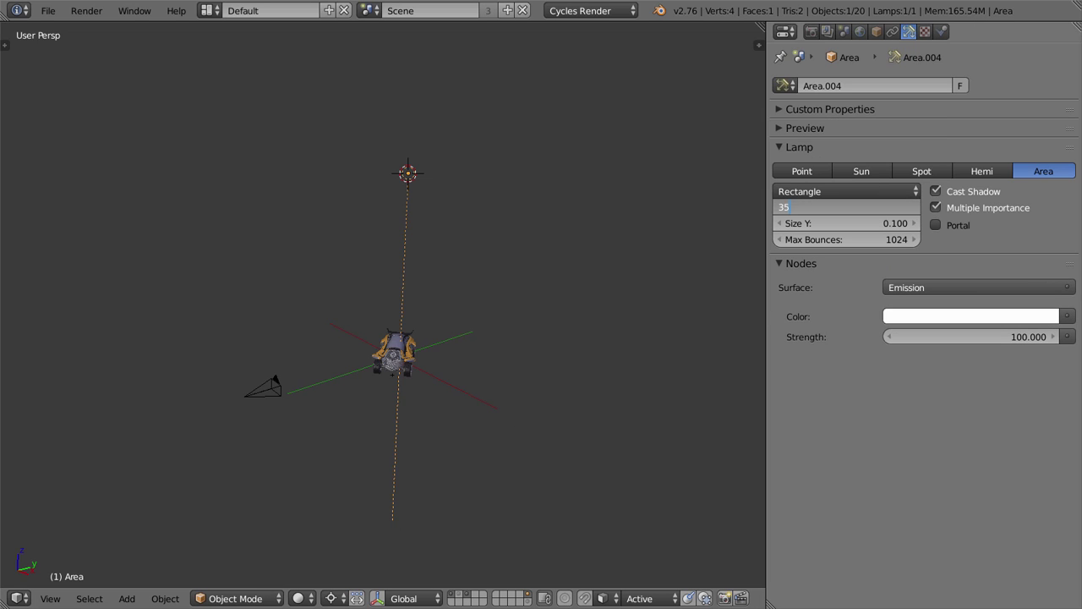
key(Return)
click(848, 224)
text(99)
key(Return)
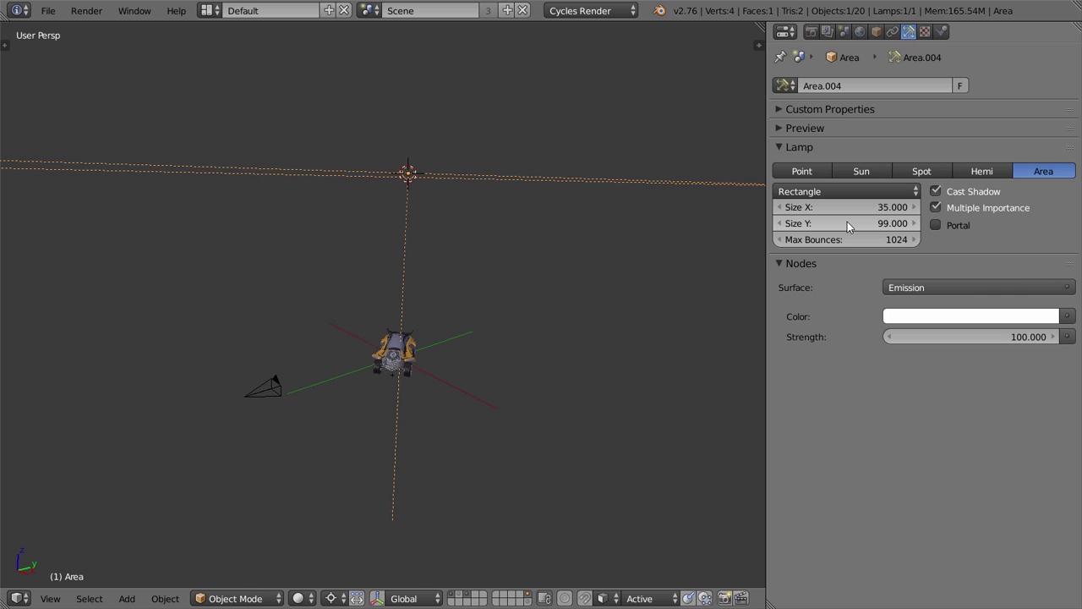
drag(847, 227, 850, 226)
- Preview the rendered camera view and set the light's emission strength to 50000
key(KP_0)
key(shift+z)
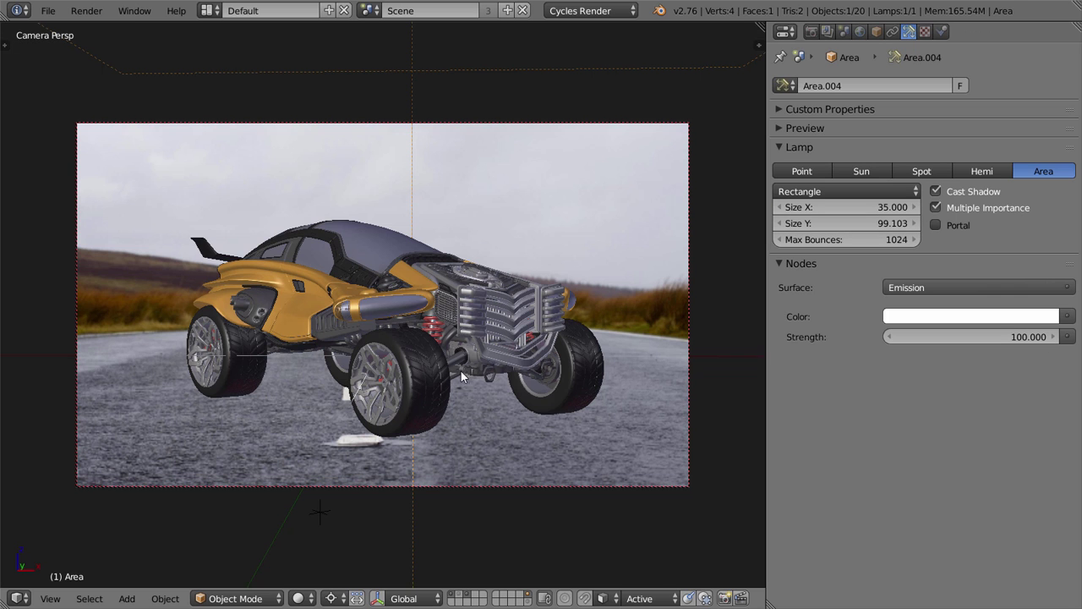
click(981, 336)
text(50000)
key(Return)
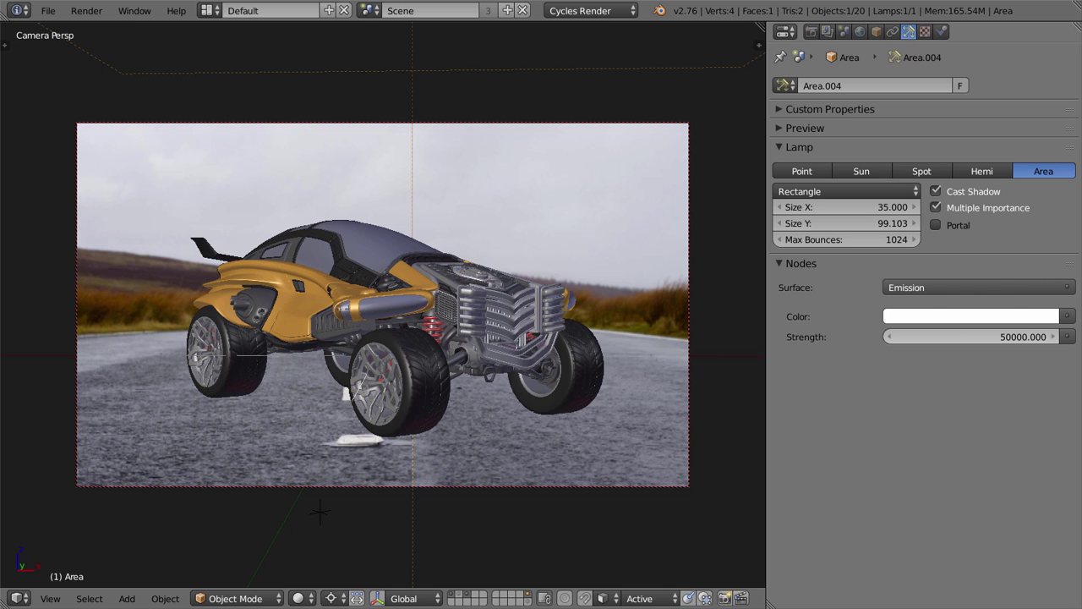
- Tint the lamp pale lavender and toggle rendered shading
click(1006, 316)
click(980, 142)
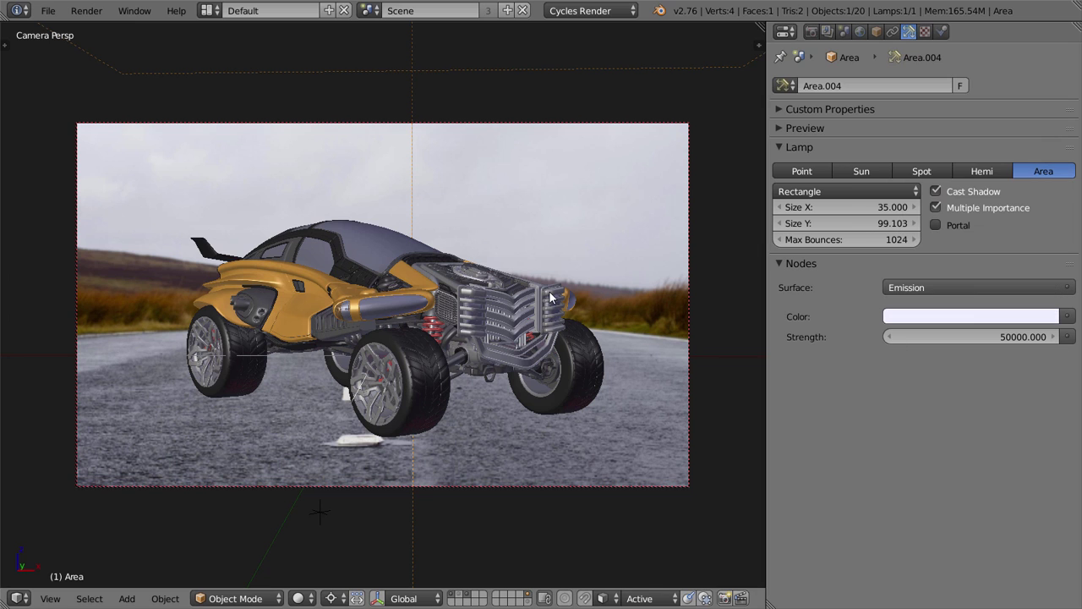
key(shift+z)
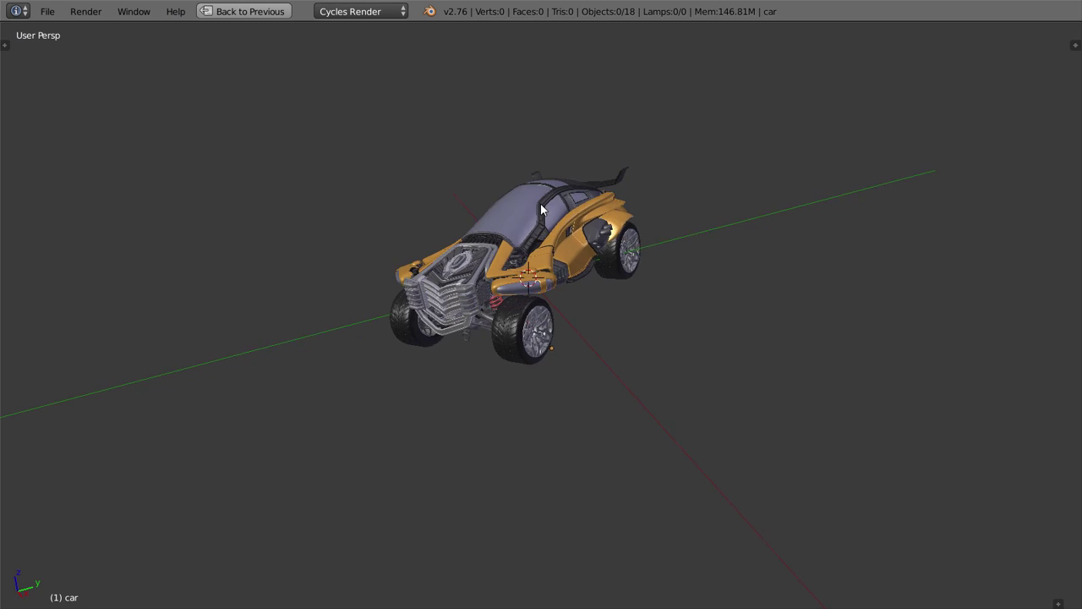
- Add a plane and scale it up in Edit Mode to form the ground
mouse_move(540, 203)
middle_down()
mouse_move(541, 295)
mouse_move(573, 372)
middle_up()
key(shift+a)
key(Escape)
key(Tab)
scroll(572, 373, down, 3)
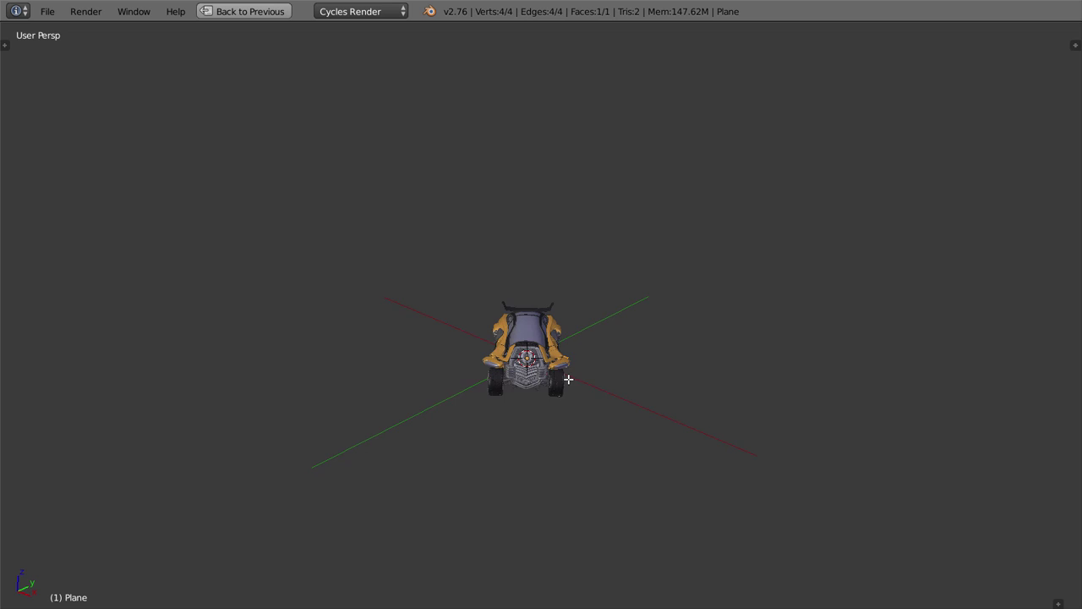
key(s)
click(701, 357)
key(Tab)
scroll(643, 400, down, 3)
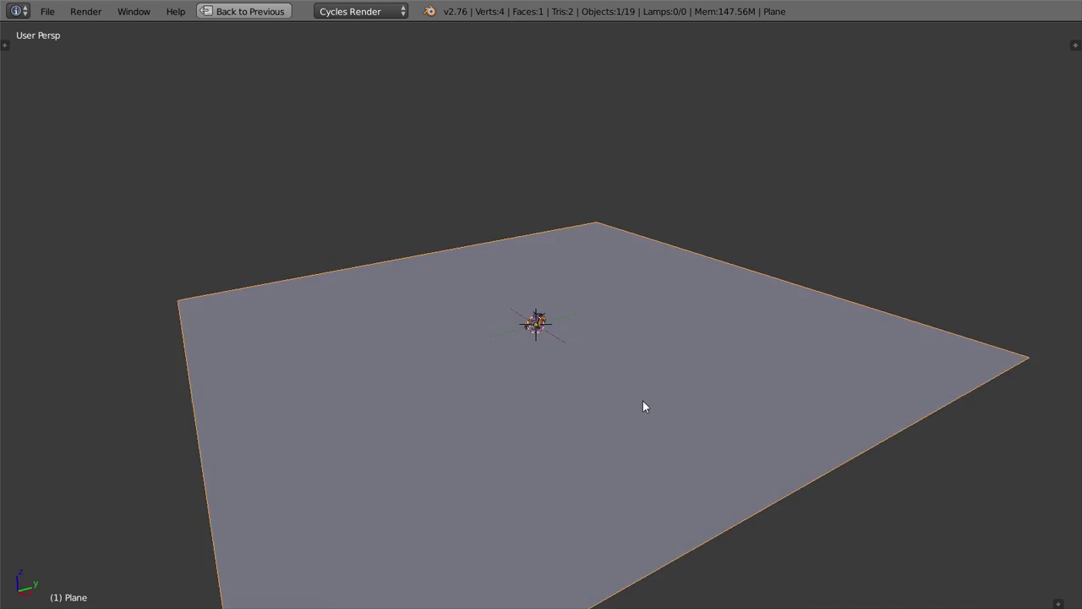
middle_drag(642, 401, 658, 342)
scroll(659, 343, up, 3)
middle_drag(596, 312, 606, 300)
- Create a new material named 'ground' for the plane
key(KP_1)
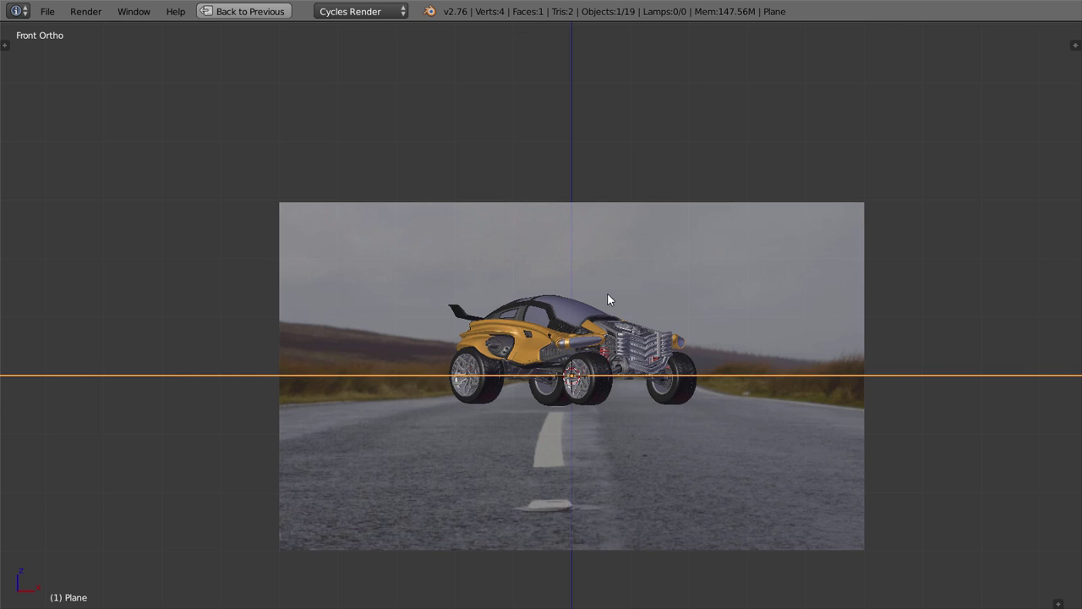
scroll(625, 279, up, 3)
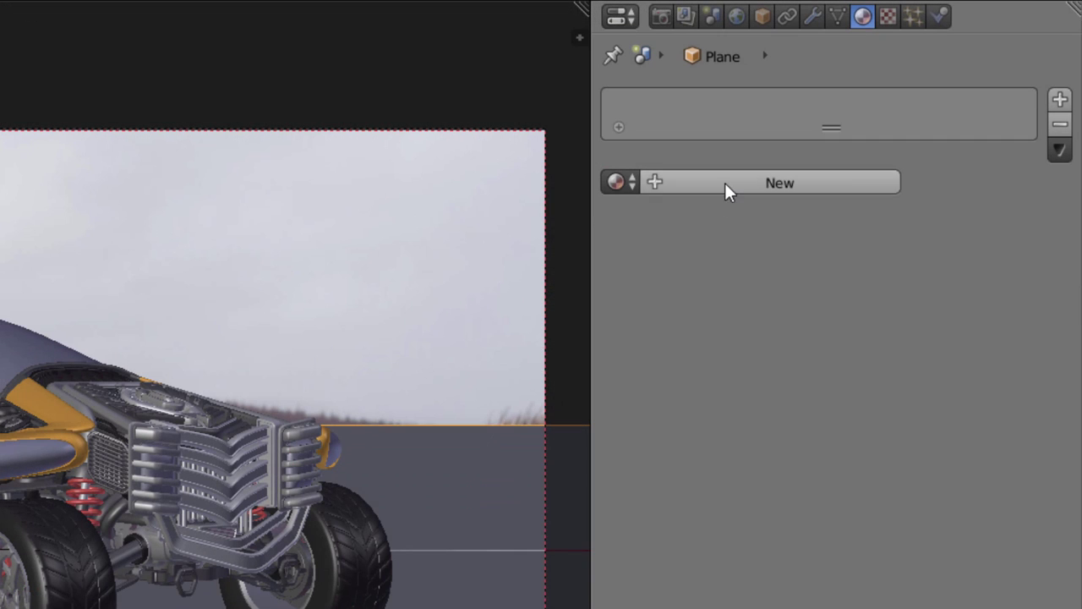
click(724, 183)
click(711, 182)
text(gro)
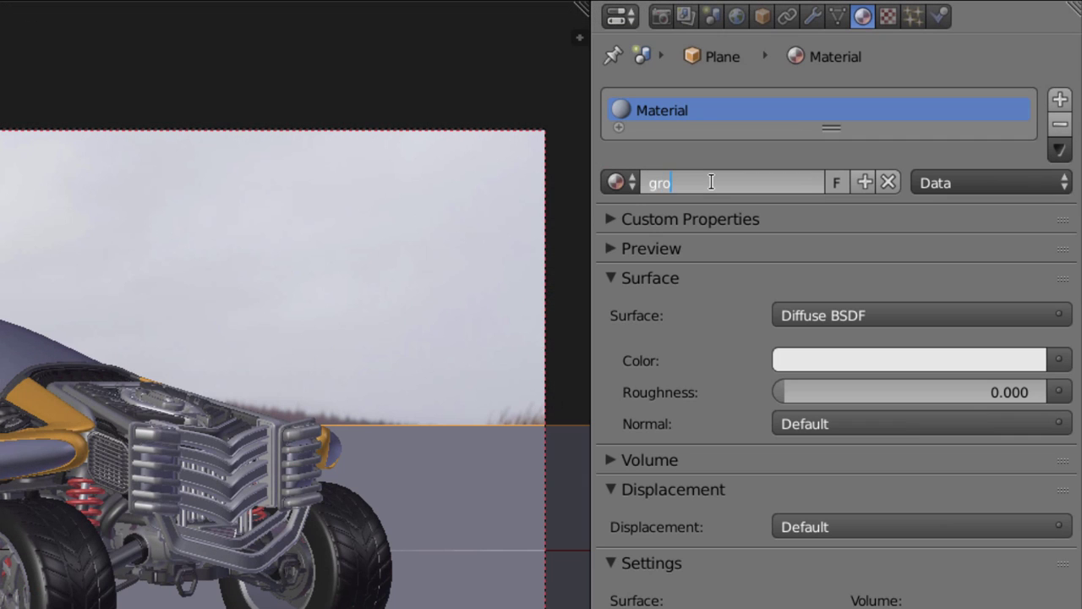
text(und)
key(Return)
- Eyedrop the road's grey in rendered preview as the ground material colour
key(shift+z)
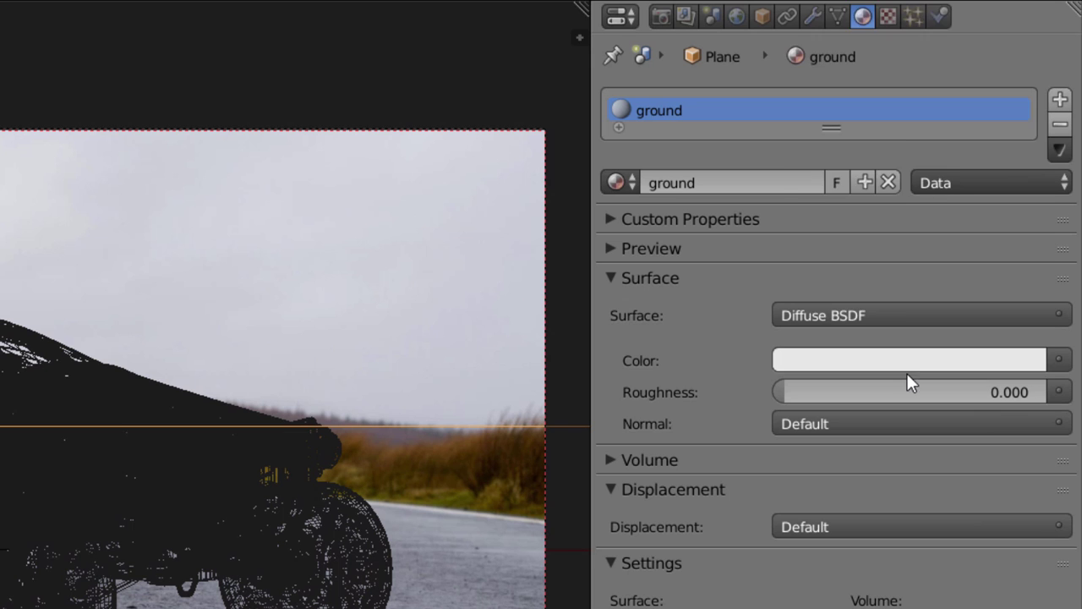
click(909, 363)
click(1017, 246)
click(449, 501)
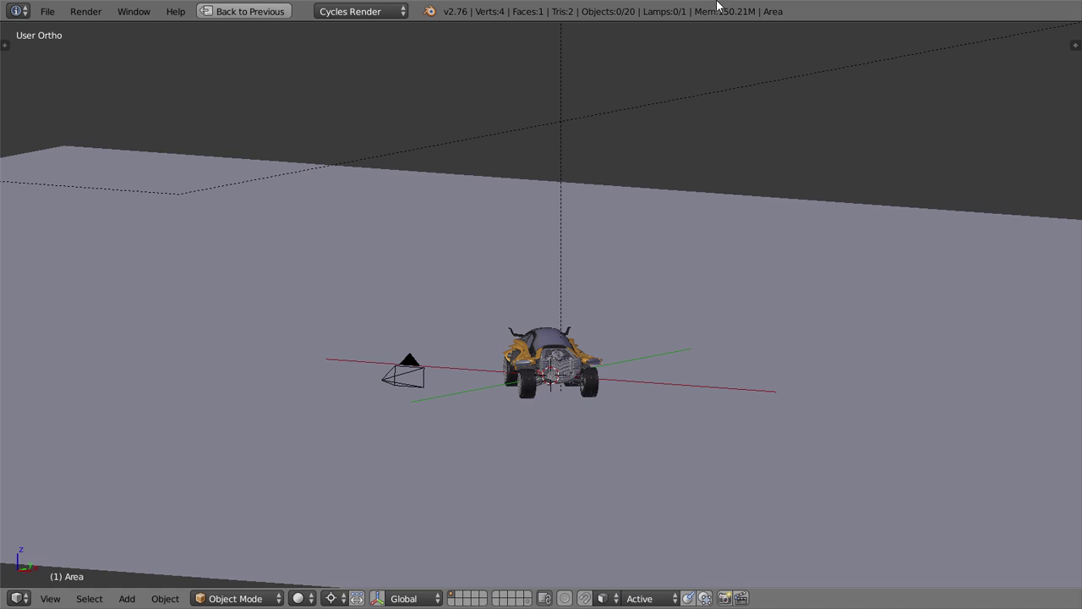
- Select the ground plane and area lamp and move both to layer 1
key(KP_8)
key(KP_8)
key(KP_8)
scroll(665, 323, down, 3)
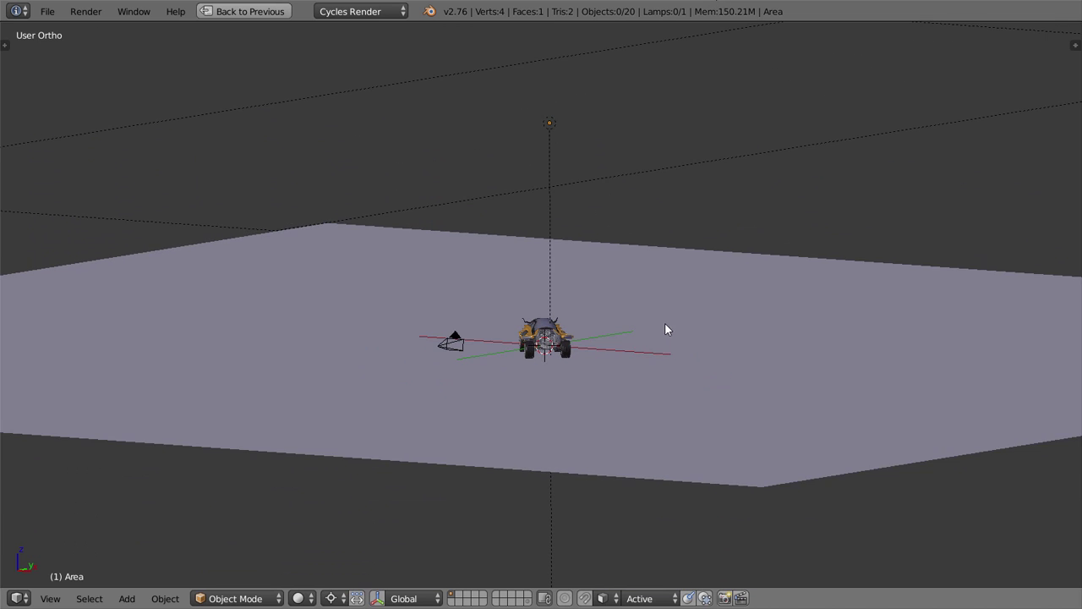
right_click(650, 280)
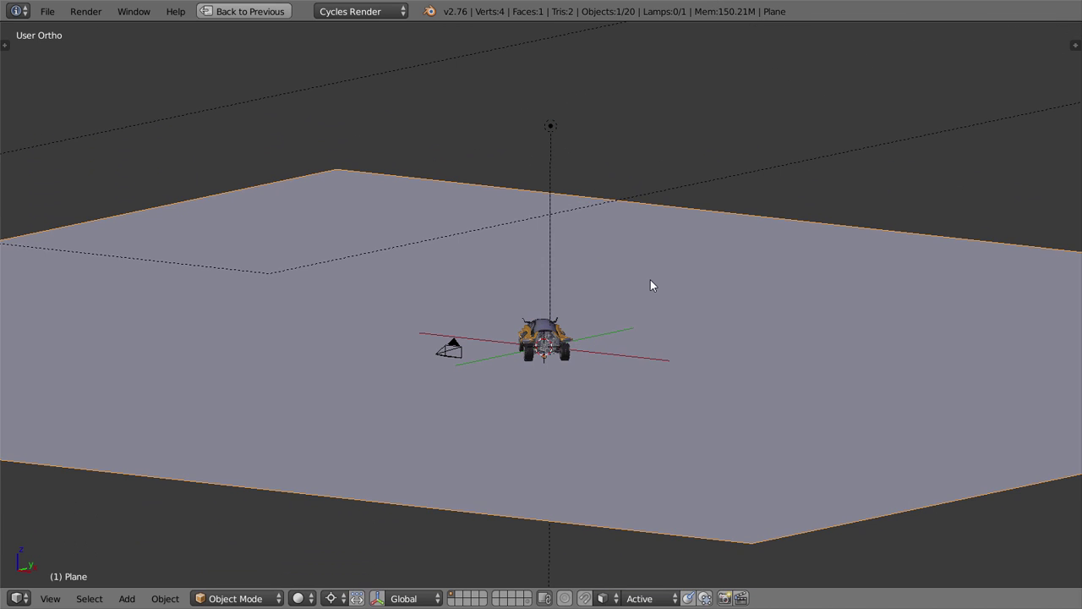
shift+right_click(549, 128)
scroll(577, 250, up, 1)
shift+middle_drag(577, 249, 561, 267)
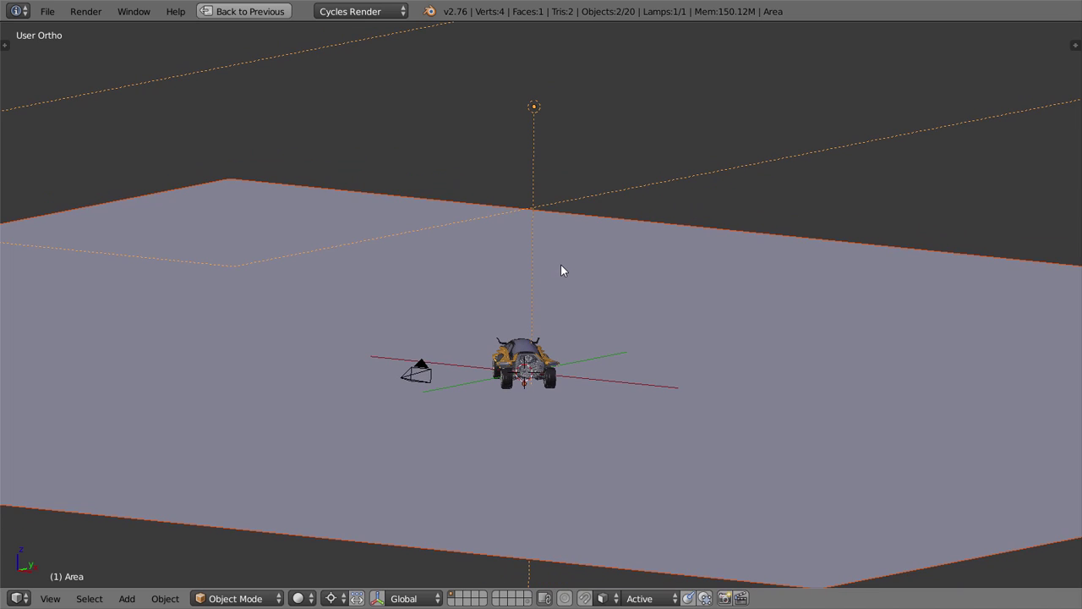
key(m)
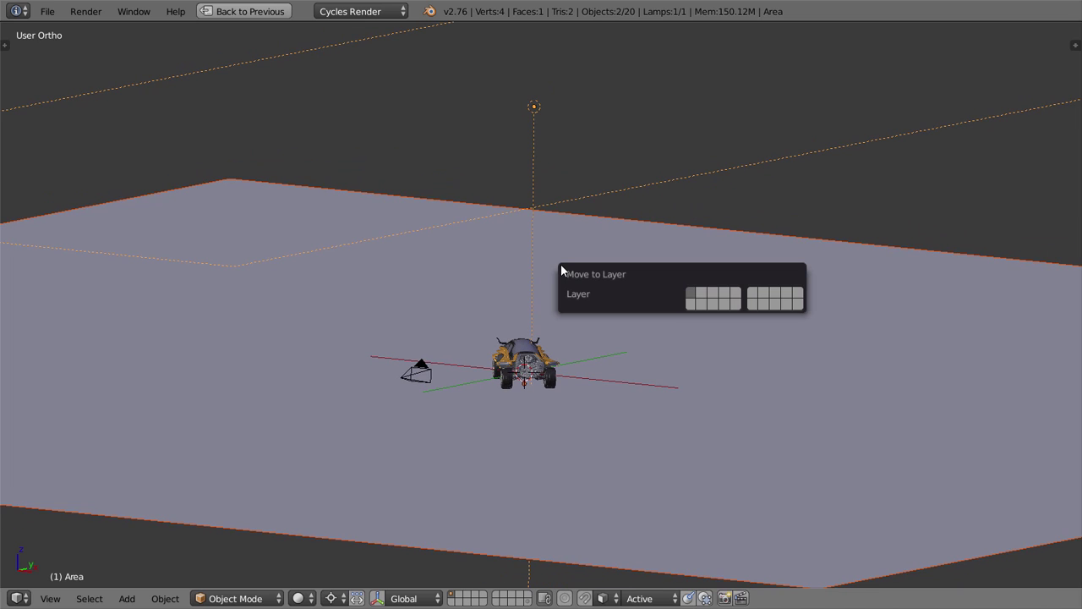
key(1)
key(Return)
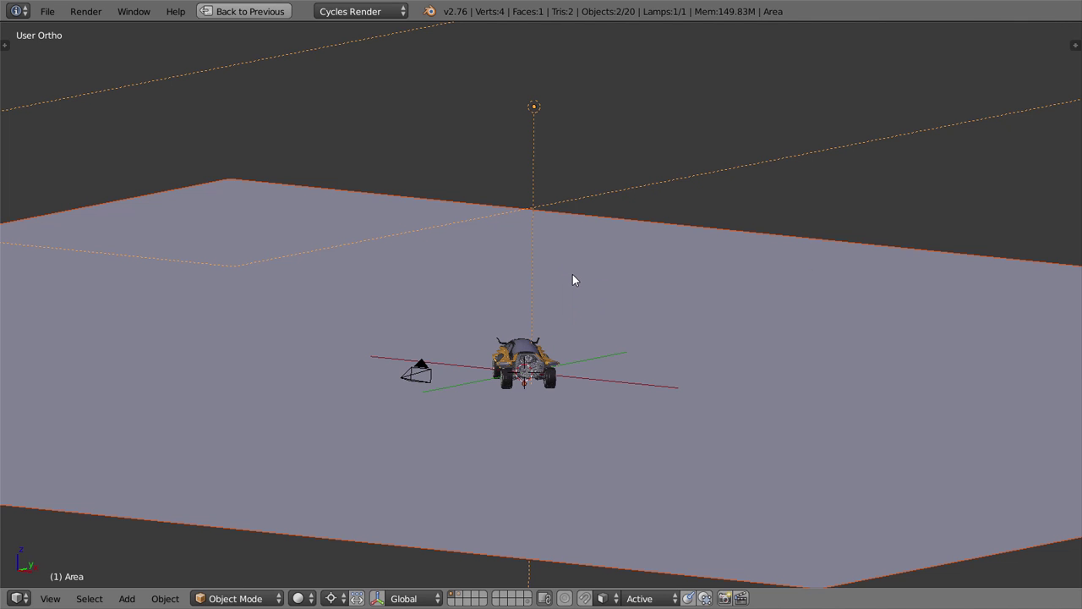
- Add a render layer named 'ground' that renders only scene layer 2
middle_drag(572, 279, 615, 345)
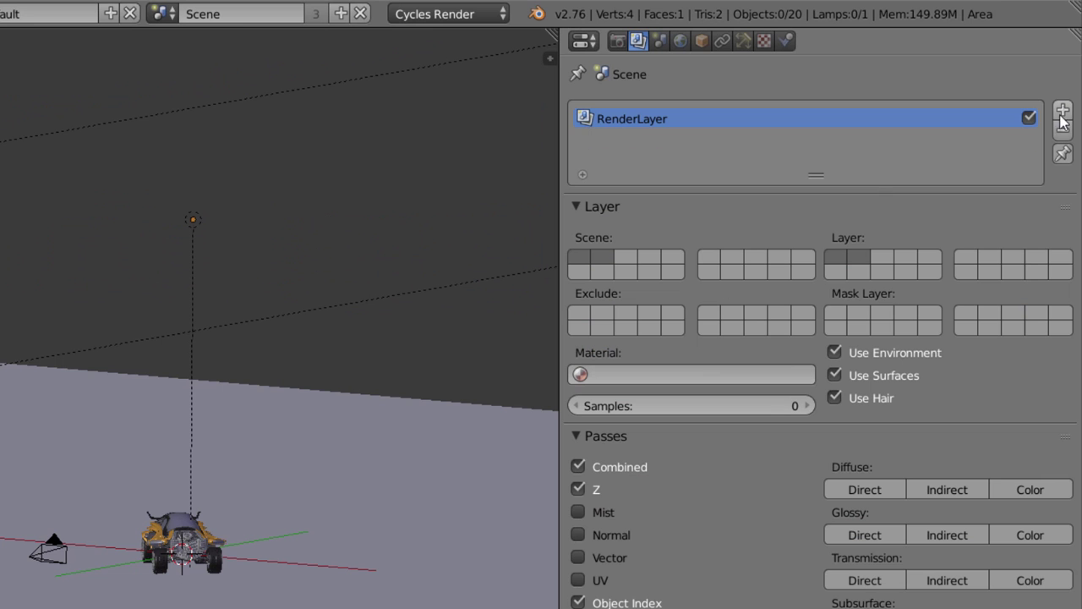
click(1061, 115)
double_click(640, 139)
text(ground)
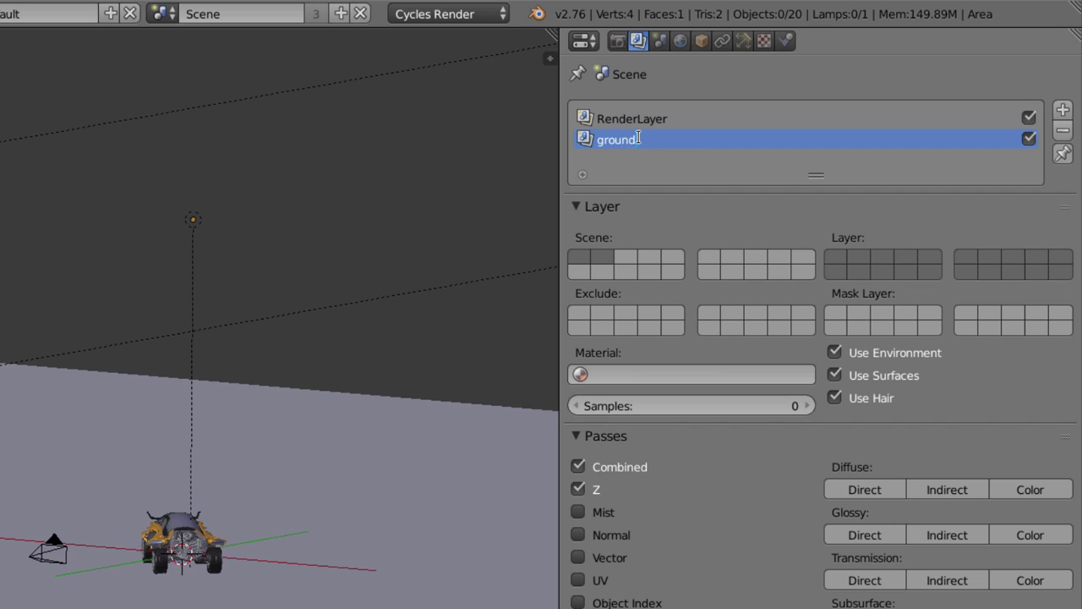
click(859, 256)
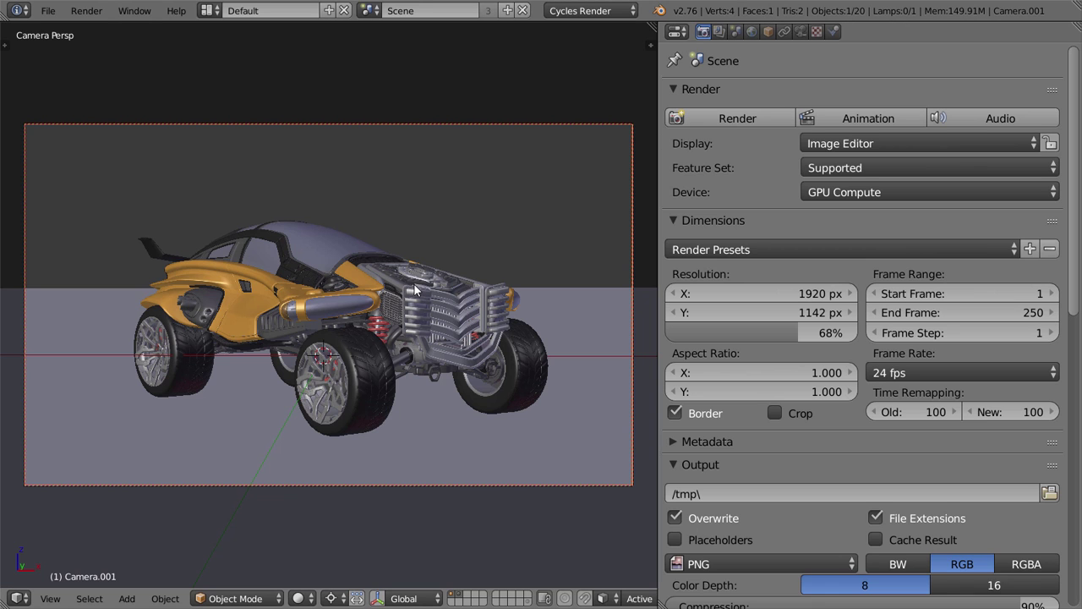
- Set the ground plane's Pass Index to 2
click(768, 31)
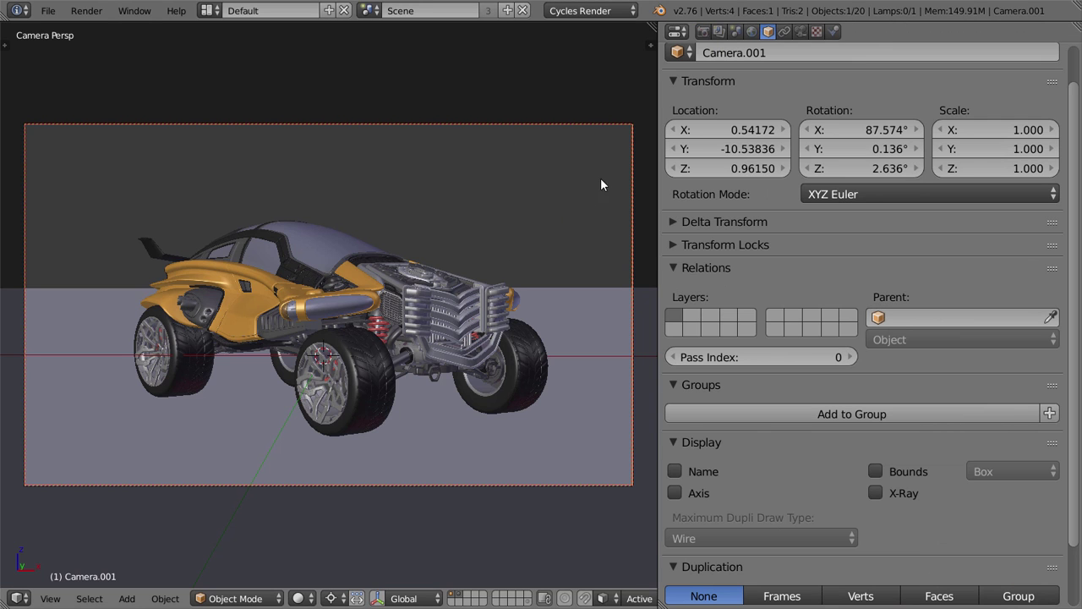
right_click(418, 279)
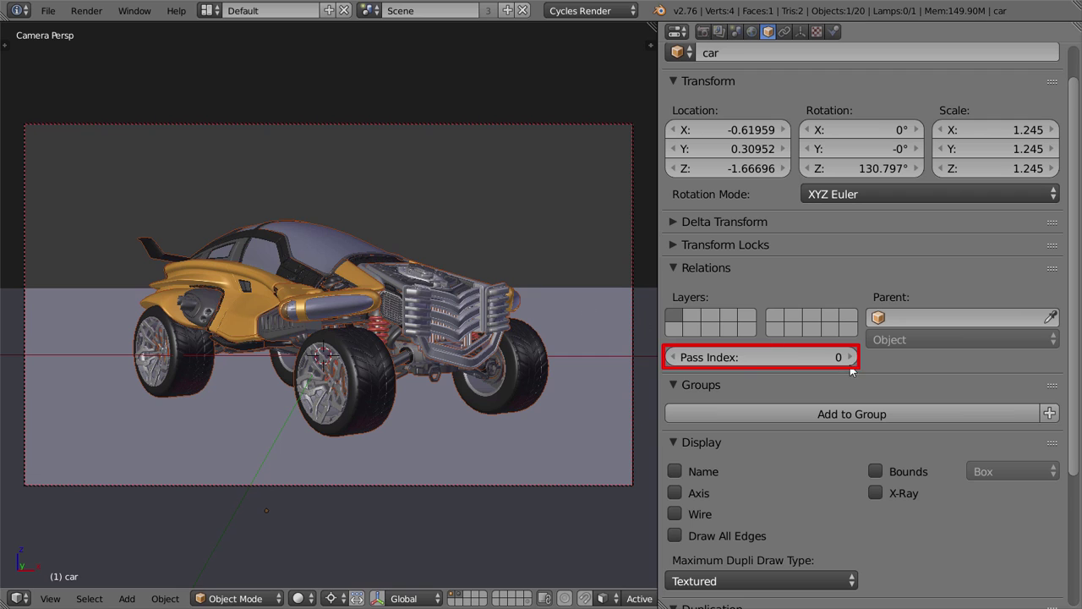
right_click(588, 323)
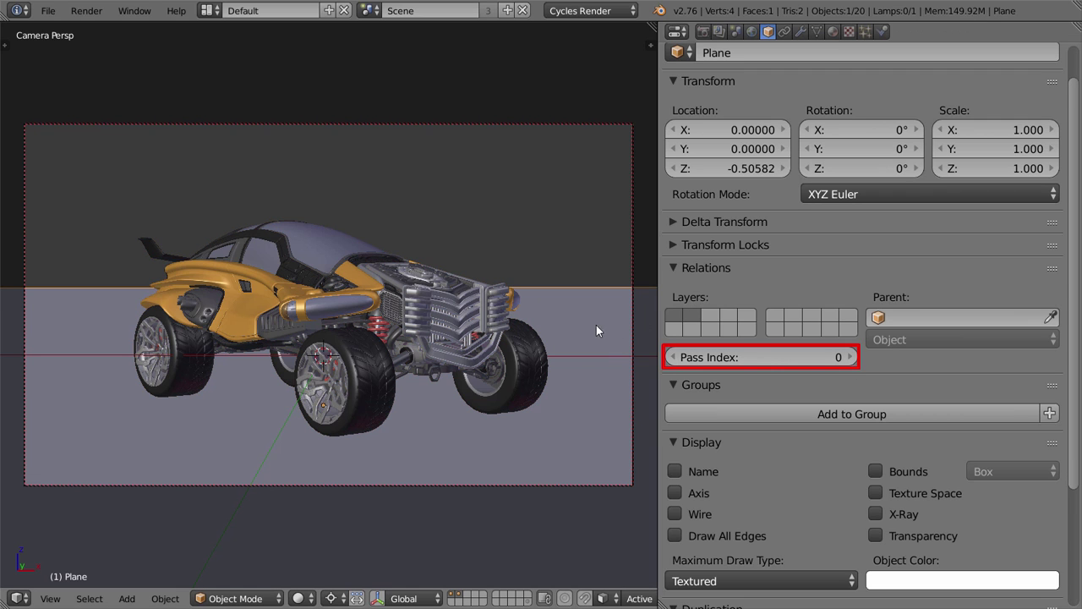
click(851, 357)
click(850, 357)
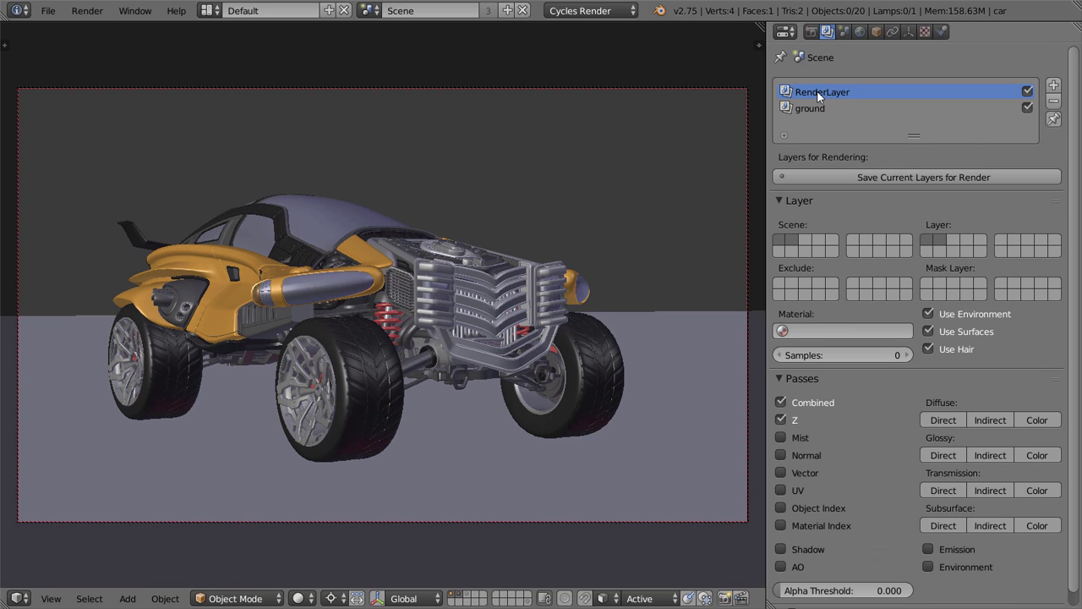
- Enable the Object Index pass on RenderLayer and render the frame
scroll(1071, 218, down, 1)
scroll(1072, 218, down, 1)
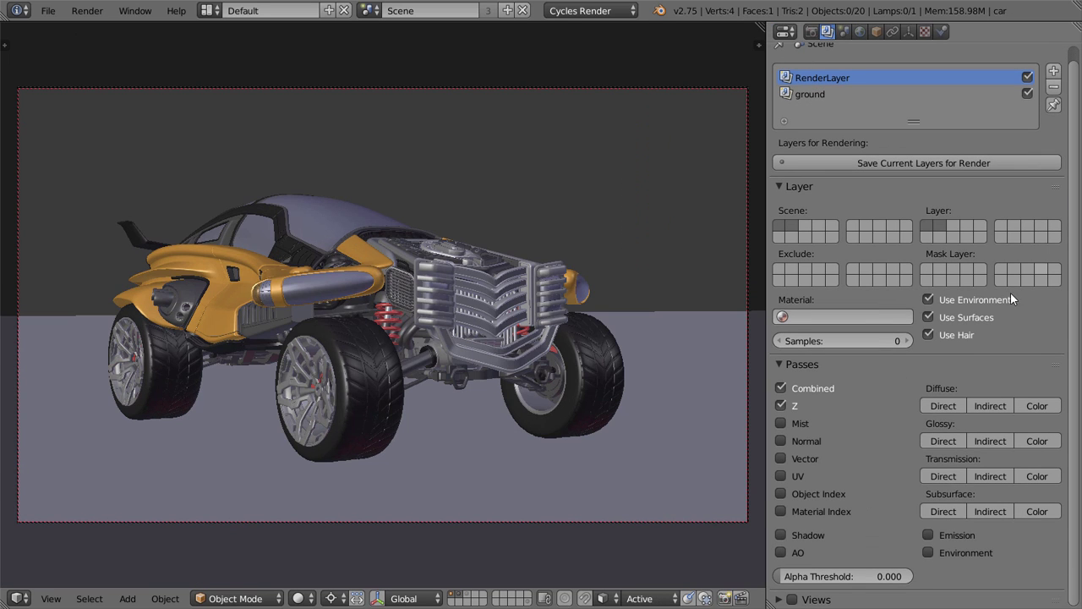
click(780, 494)
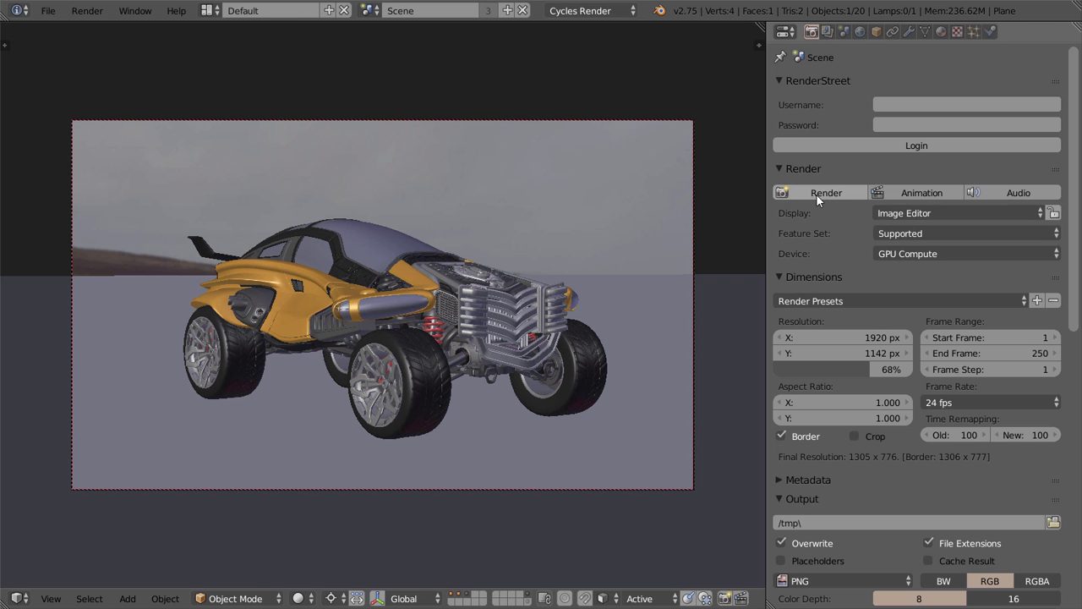
click(815, 194)
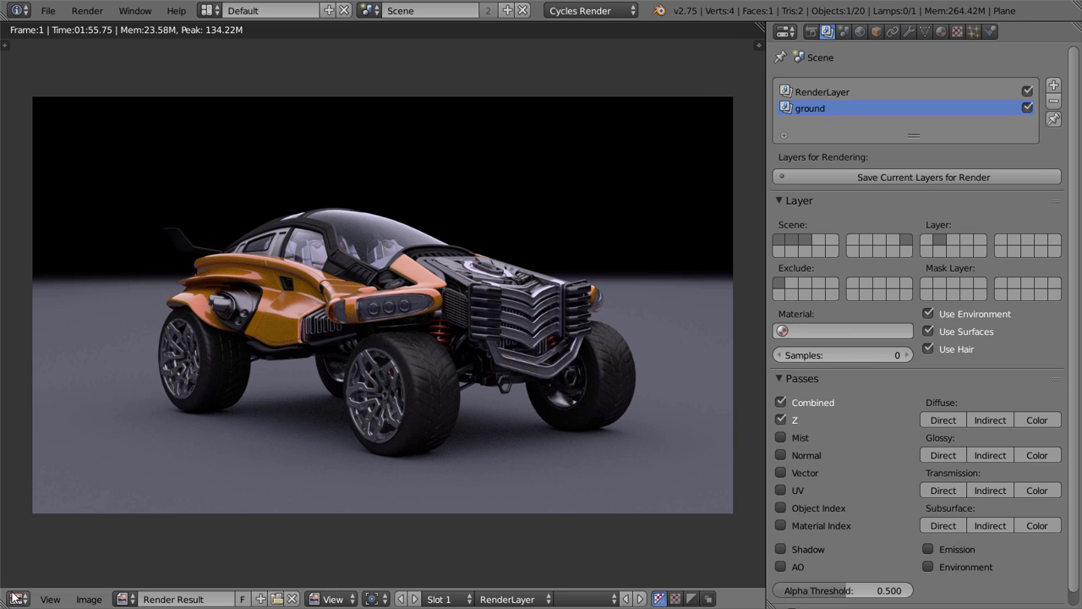
- In a maximized compositor, duplicate the Render Layers node and set the copy to ground
click(17, 598)
click(74, 404)
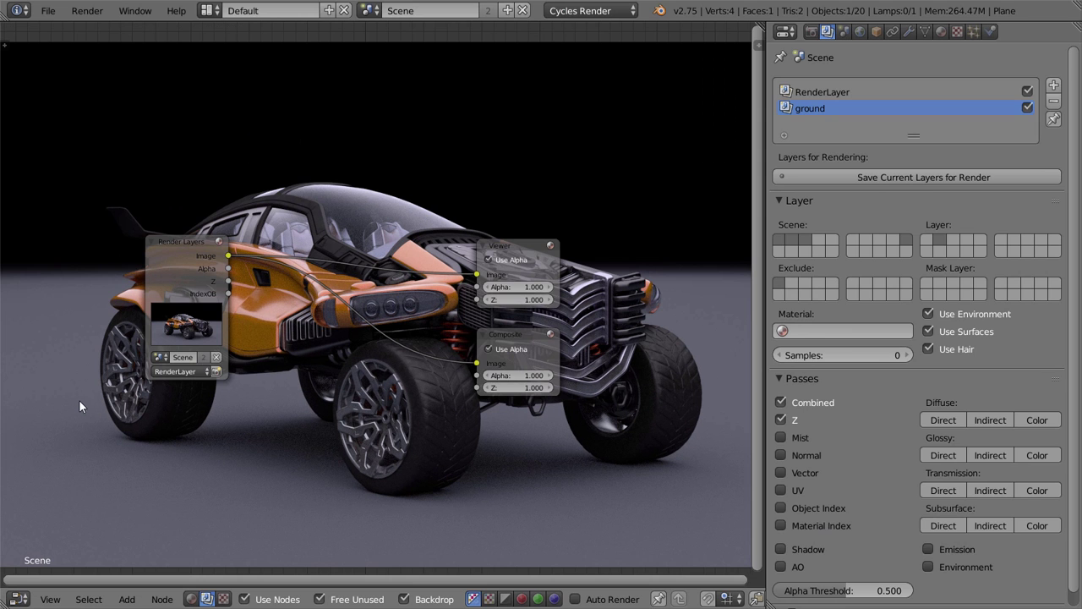
key(ctrl+Up)
key(shift+d)
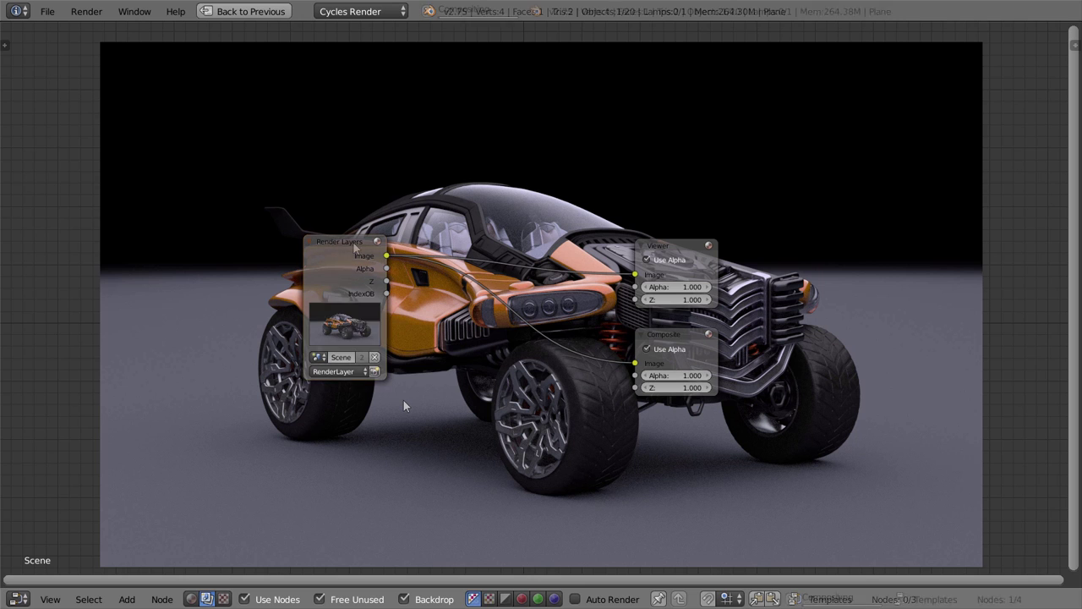
key(y)
click(351, 404)
click(338, 524)
click(338, 440)
- Add an Image node loading road-690585_1920.jpg
key(shift+a)
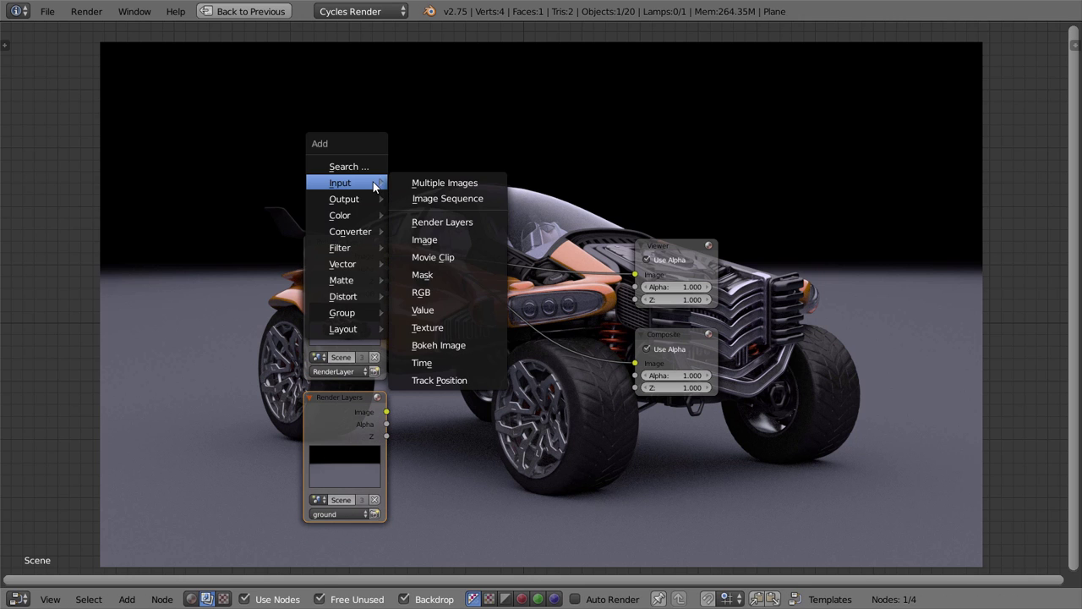
click(397, 242)
click(331, 133)
click(350, 203)
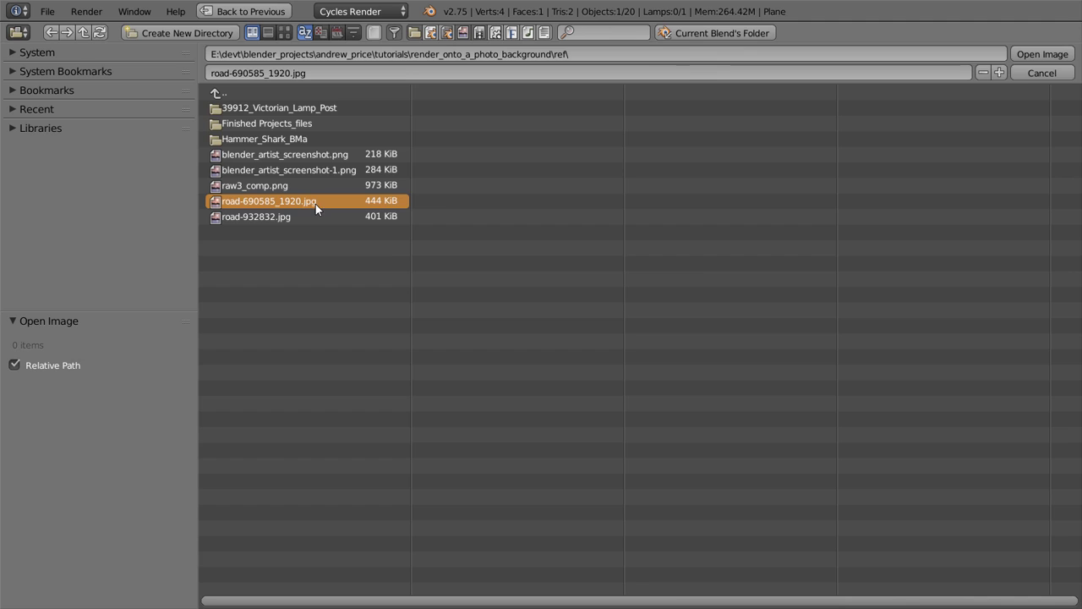
click(1027, 52)
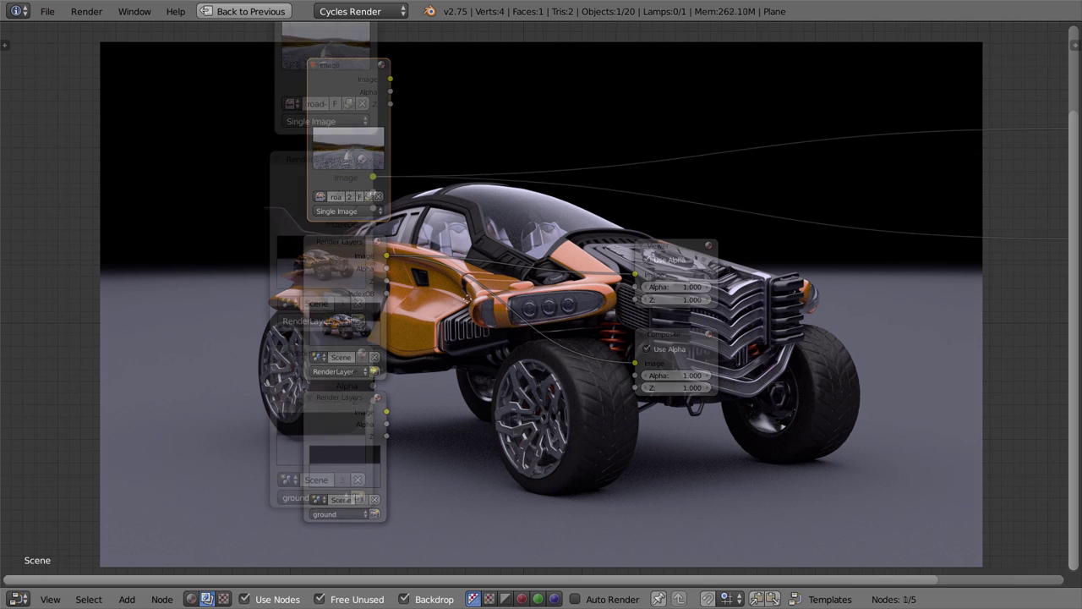
- Add a Divide Mix node dividing the car render image by the ground layer image
key(shift+a)
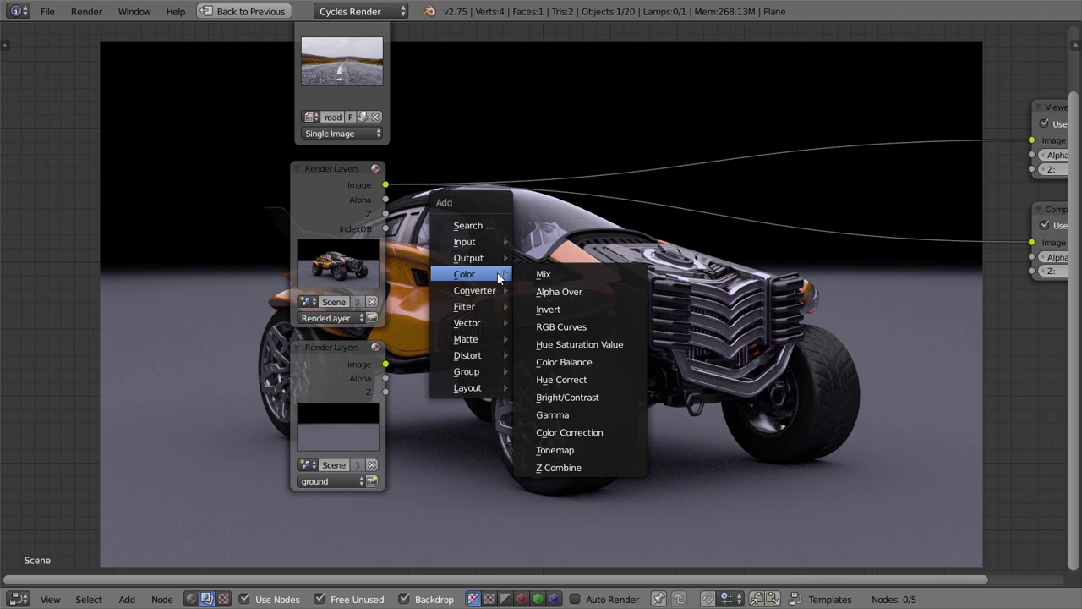
click(543, 273)
click(456, 274)
drag(384, 363, 457, 374)
drag(385, 184, 456, 360)
click(486, 314)
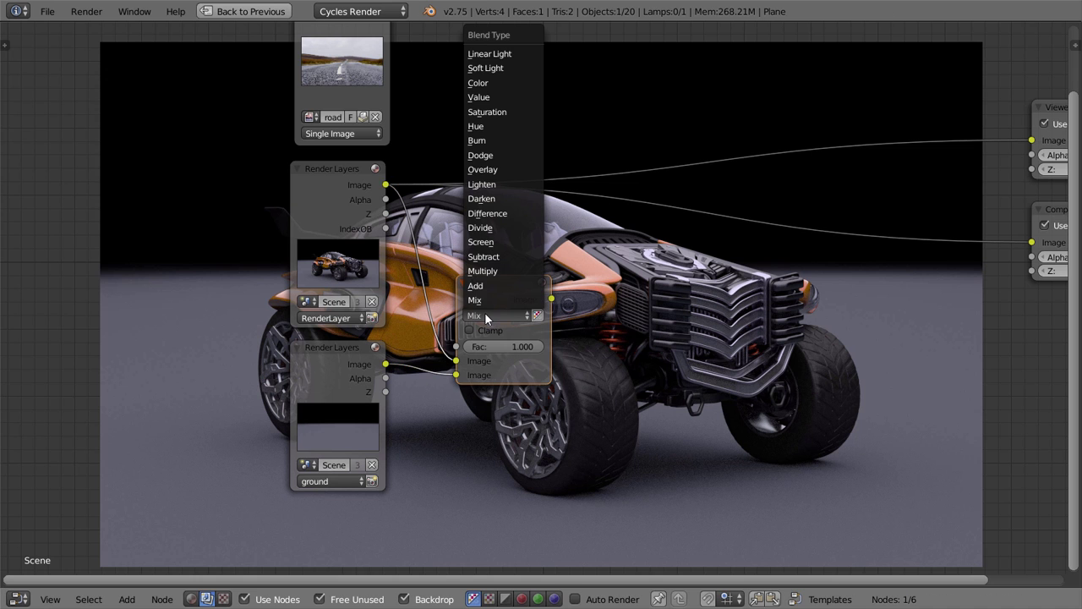
click(495, 240)
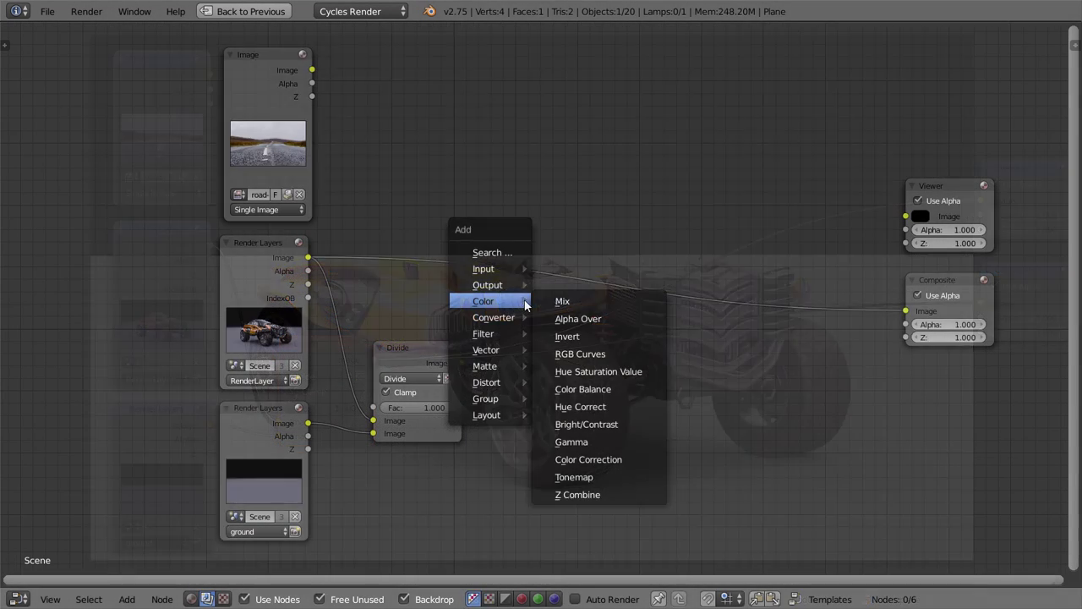
- Add a Multiply Mix node combining the Divide result with the road photo, shown in the Viewer
click(565, 367)
click(530, 309)
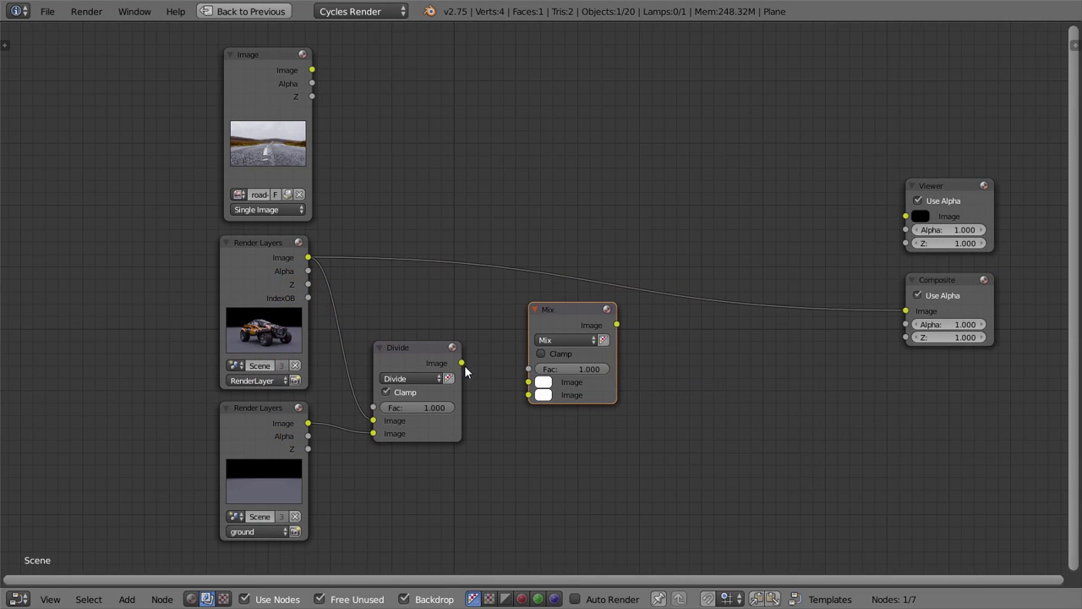
drag(461, 363, 312, 70)
click(566, 342)
click(563, 299)
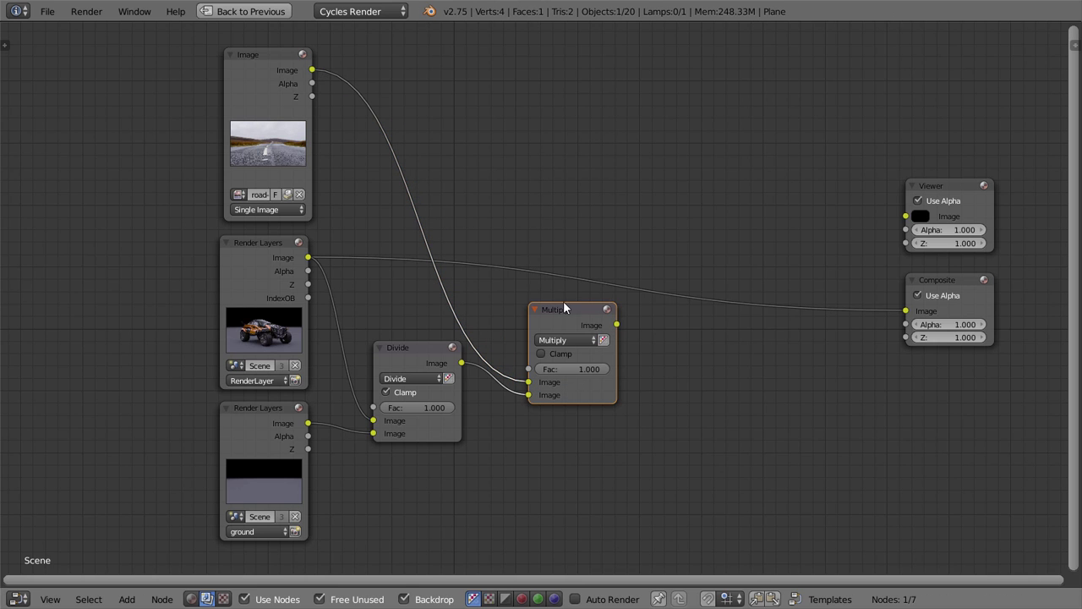
drag(562, 306, 546, 250)
ctrl+shift+click(547, 250)
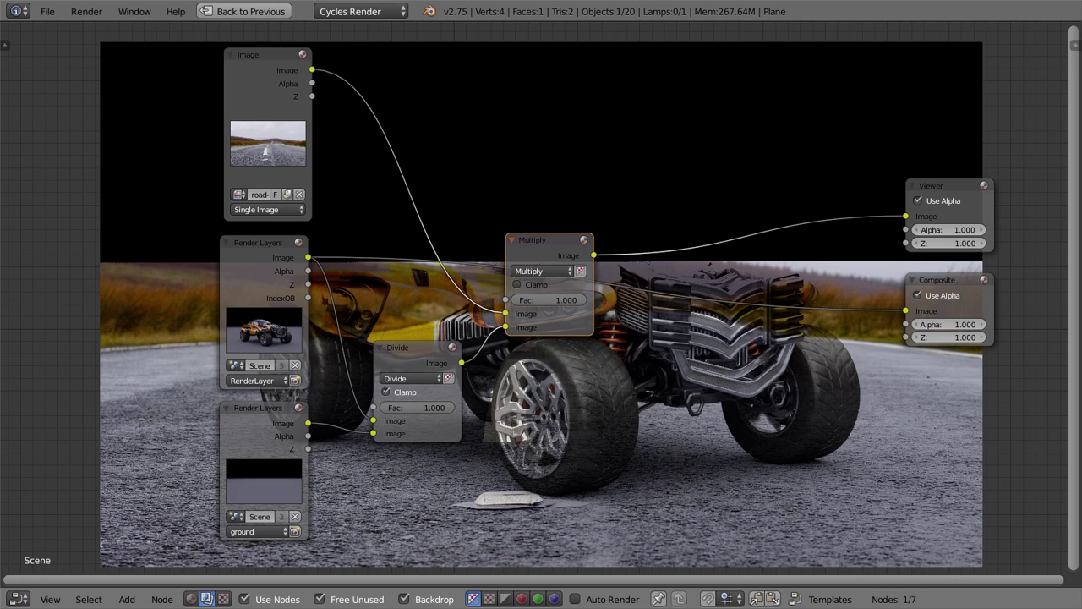
- Add an ID Mask node fed by the IndexOB pass and set its Index to 2
key(shift+a)
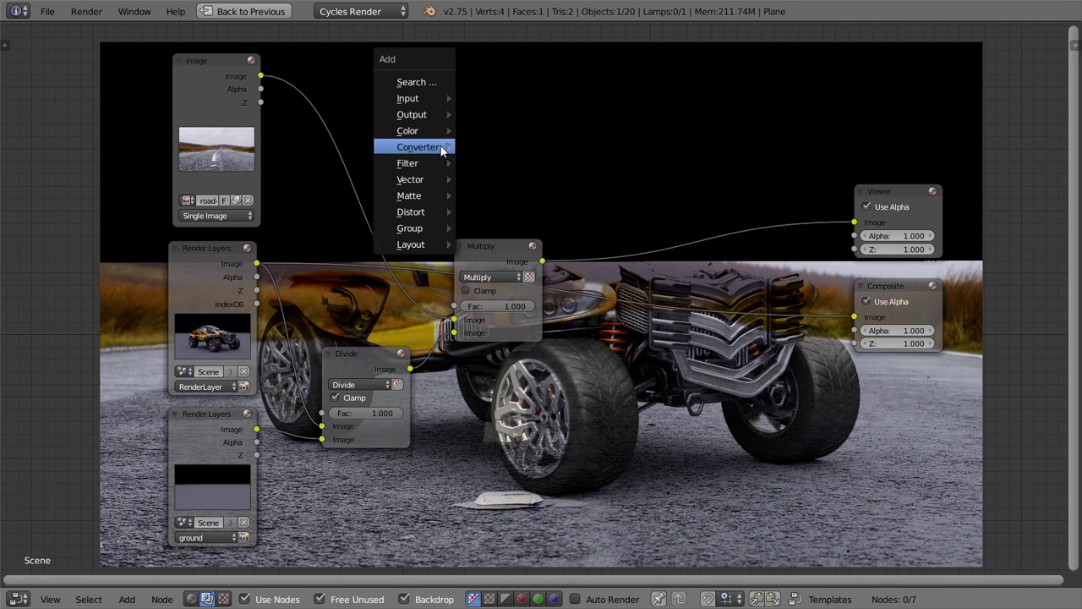
mouse_move(441, 146)
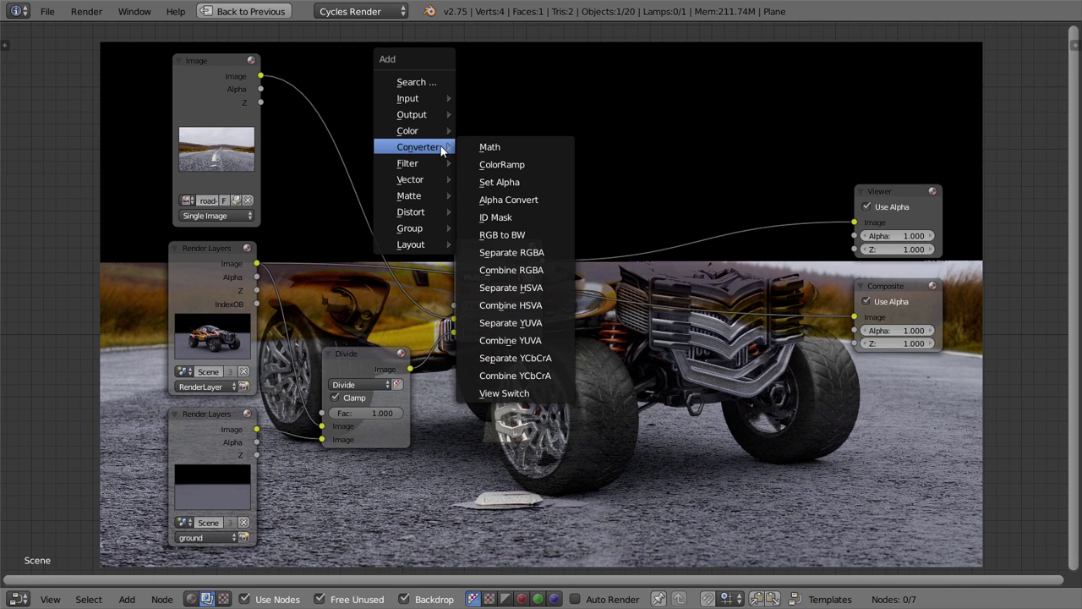
click(496, 217)
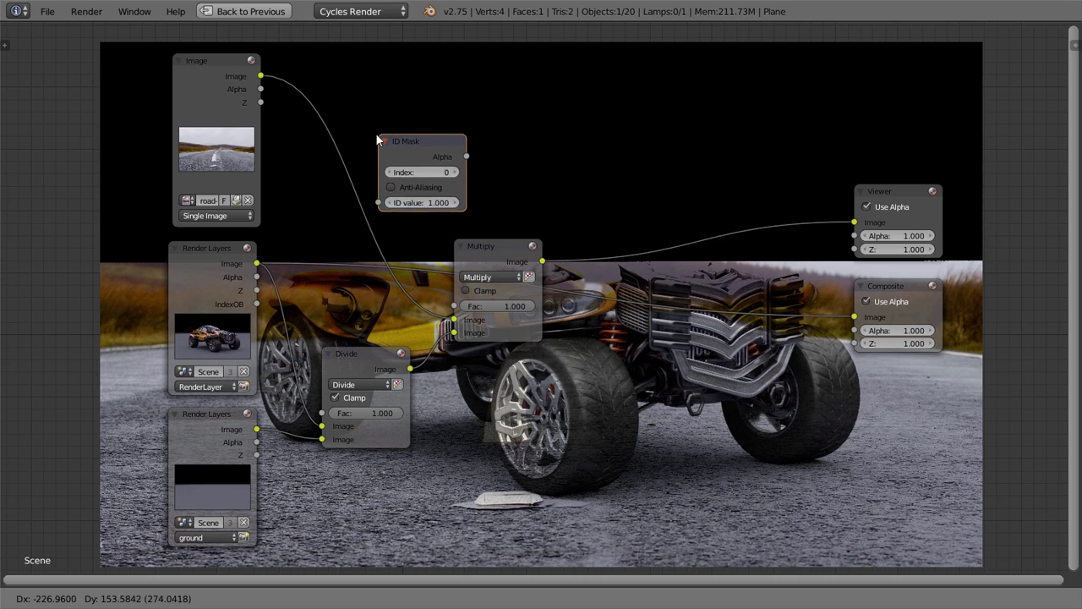
click(374, 133)
drag(257, 304, 325, 259)
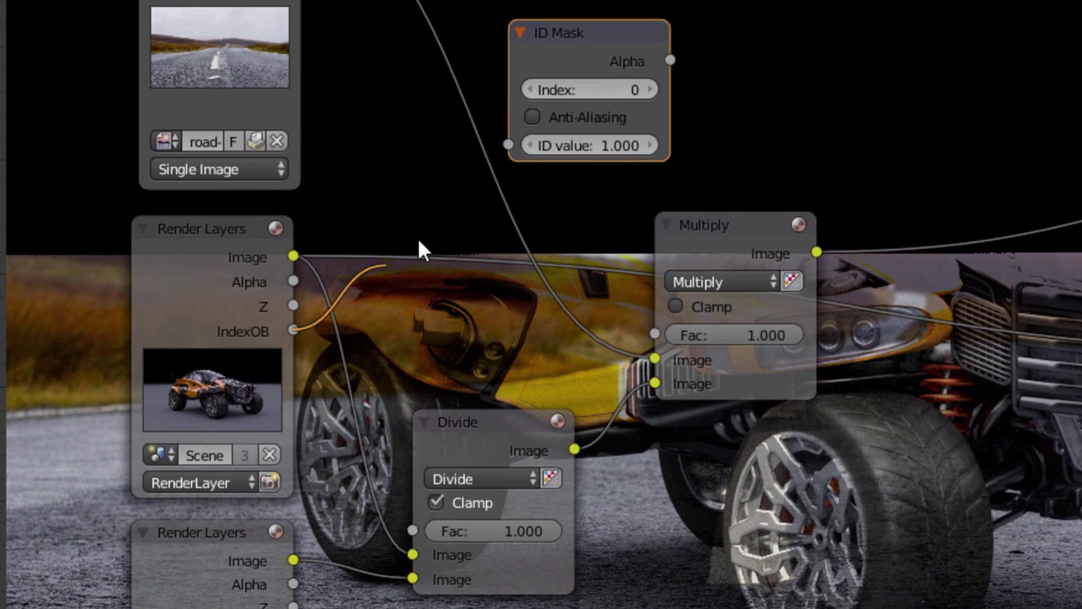
drag(423, 249, 507, 145)
click(650, 88)
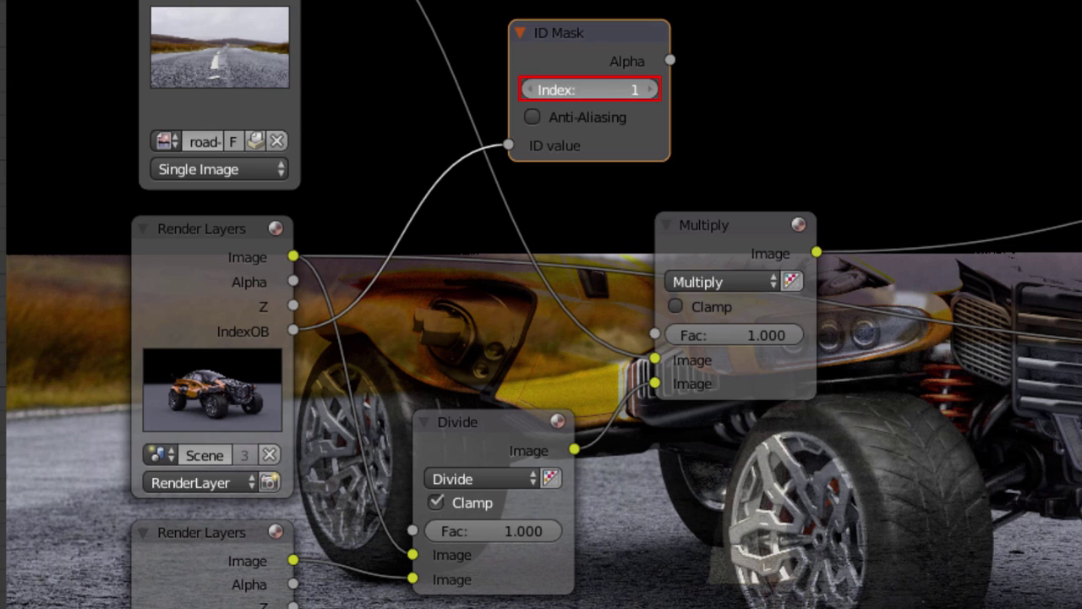
click(650, 89)
- Shift the Multiply node right and link the ID Mask Alpha to its Fac
click(716, 220)
drag(716, 219, 823, 221)
drag(669, 61, 761, 336)
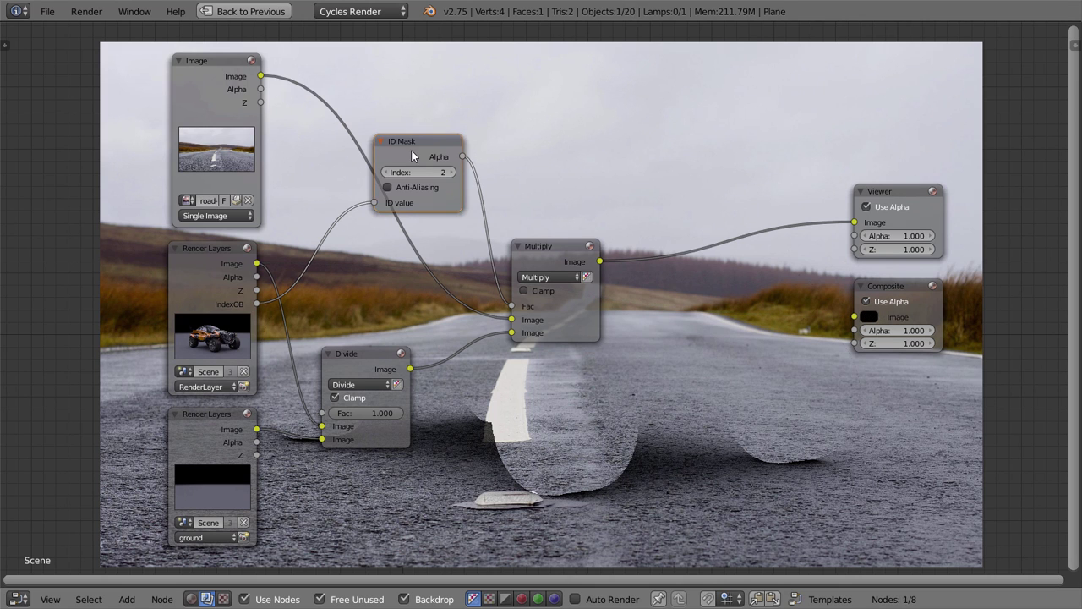
- Place a copy of the ID Mask above the original, set to Index 1 and fed by IndexOB
key(g)
key(y)
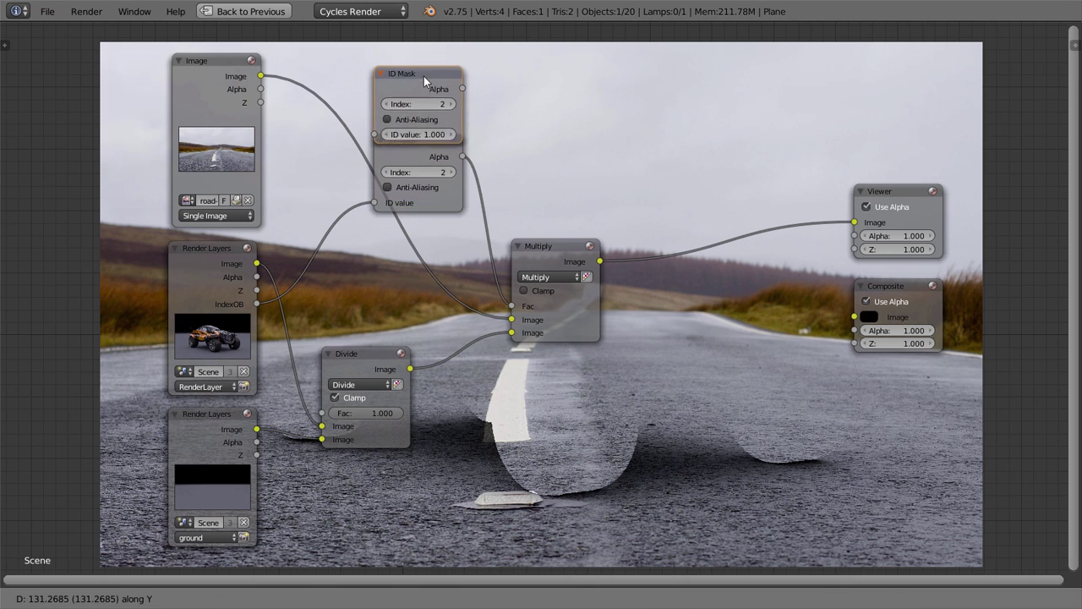
click(427, 56)
click(387, 78)
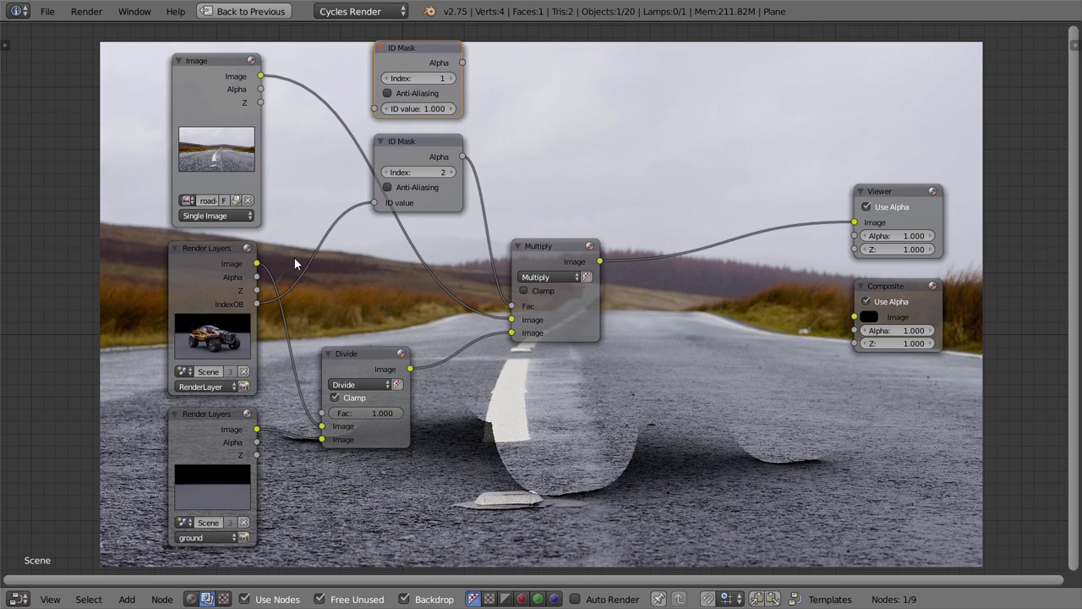
drag(257, 303, 375, 109)
- Add a Mix node with the index 1 mask as Fac and the Multiply result as Image
key(shift+a)
mouse_move(575, 126)
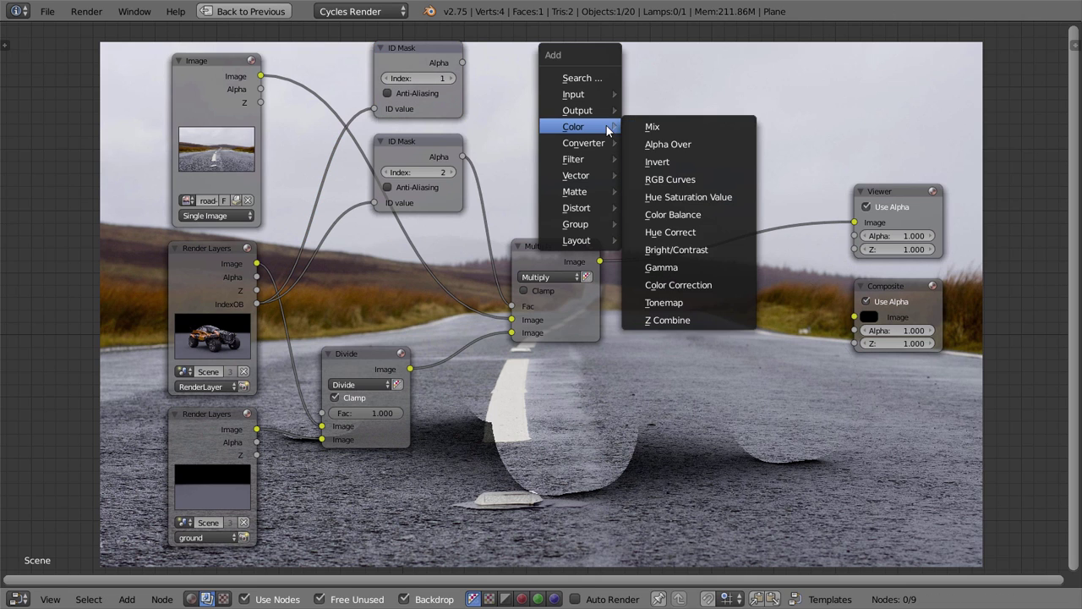
click(657, 126)
click(636, 123)
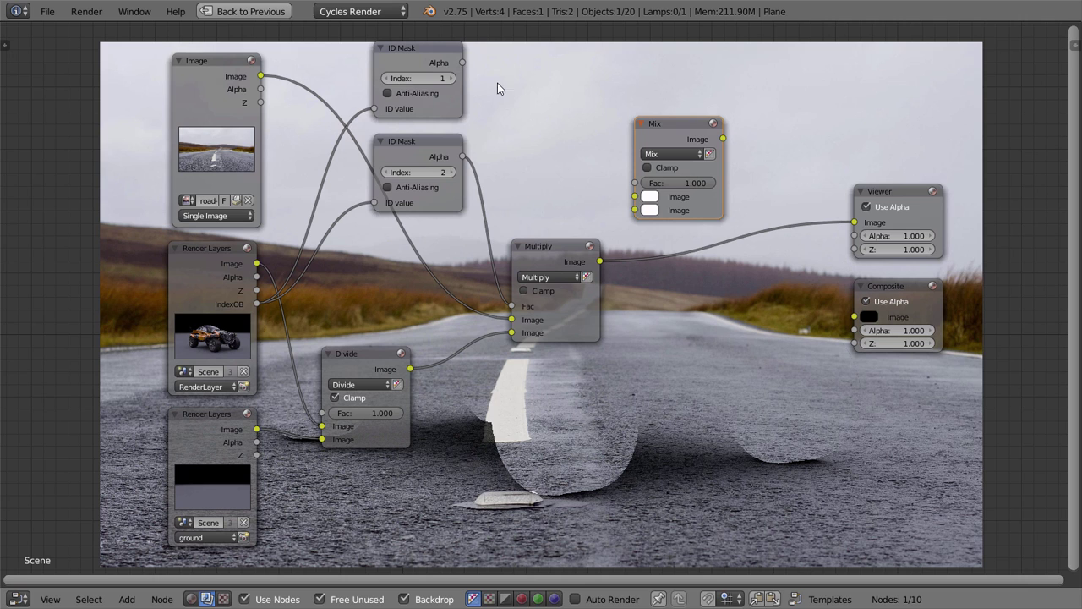
drag(466, 64, 636, 186)
drag(600, 261, 634, 197)
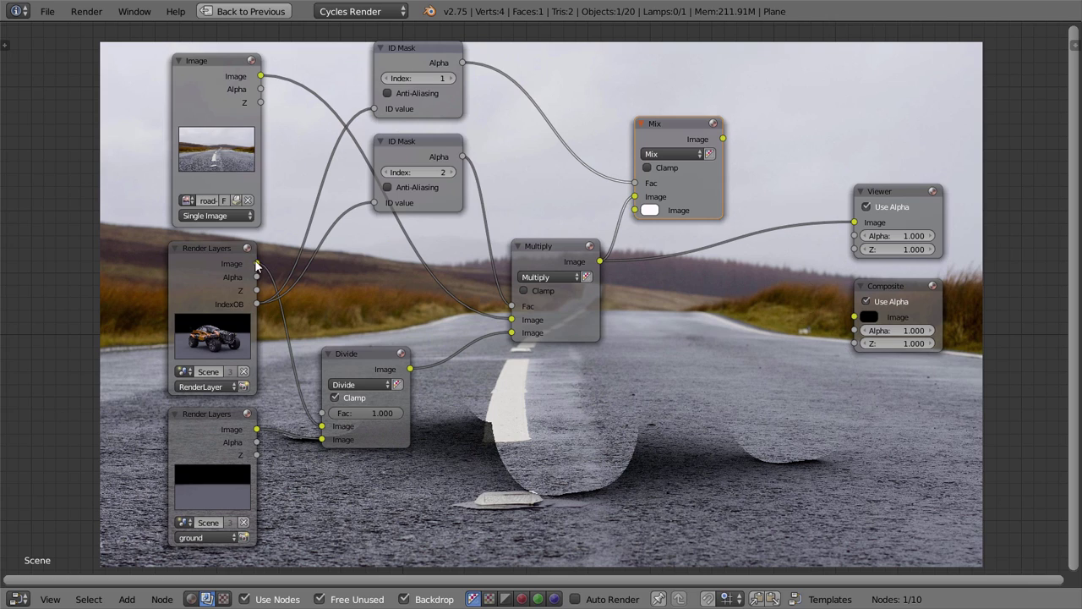